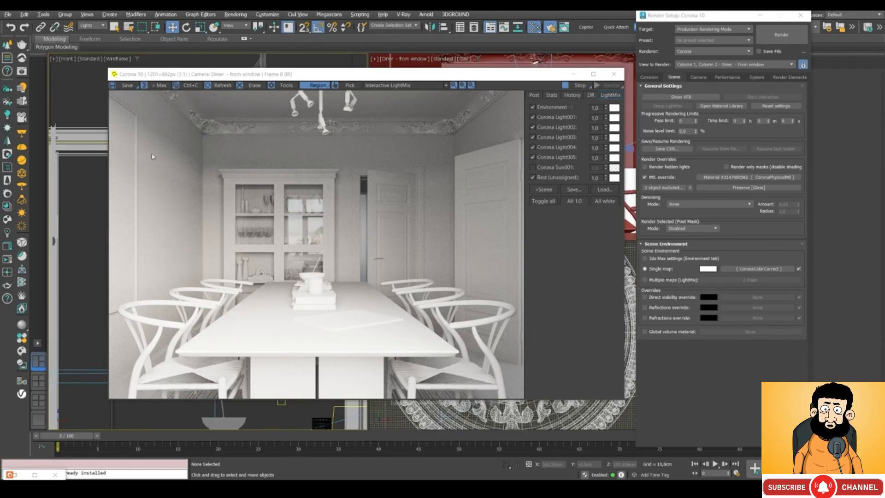
# Step: Switch the front wireframe viewport to a top view and examine the room's plan alongside the interactive render
pyautogui.moveTo(301, 77); pyautogui.dragTo(379, 64)
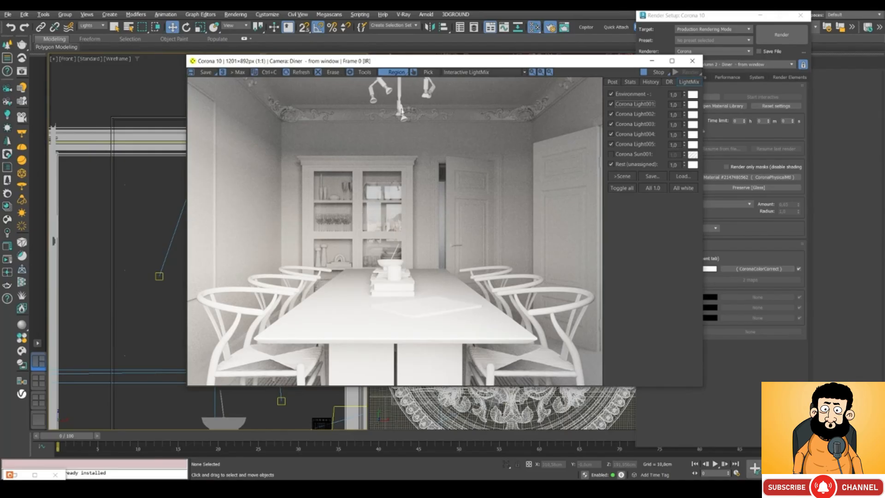
pyautogui.moveTo(332, 64); pyautogui.dragTo(293, 371)
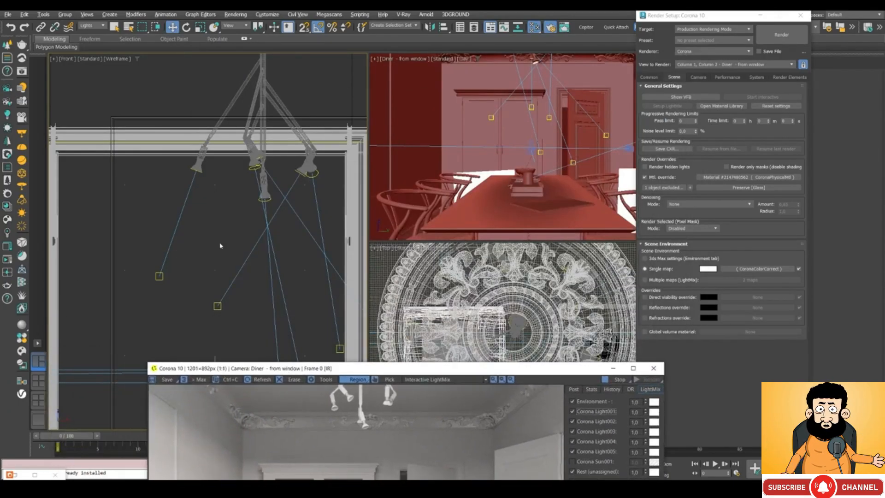
pyautogui.press('t')
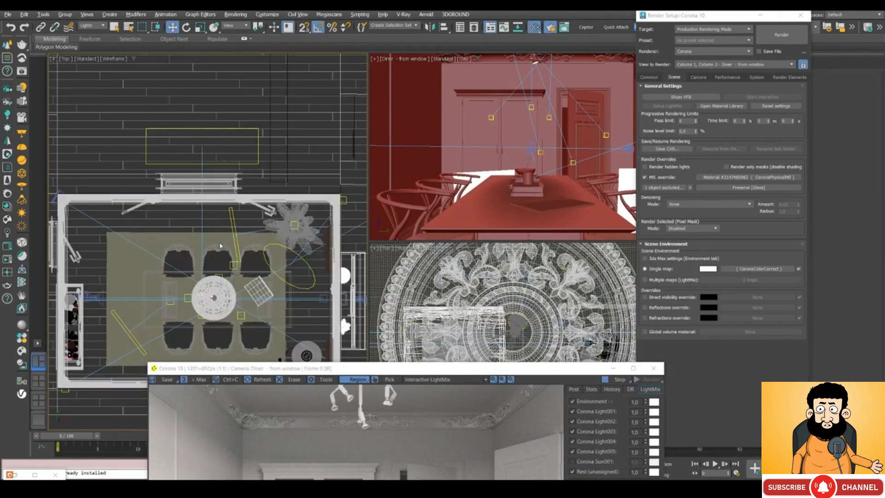
pyautogui.scroll(-4, 271, 245)
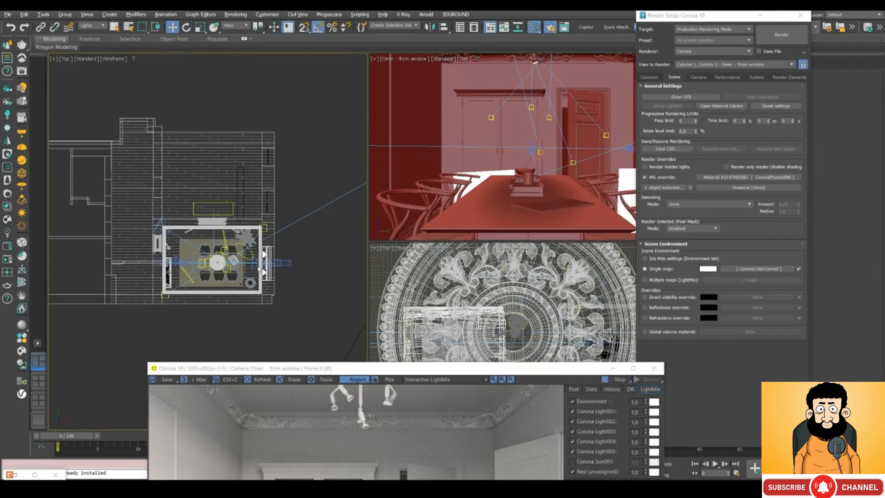
pyautogui.scroll(4, 259, 269)
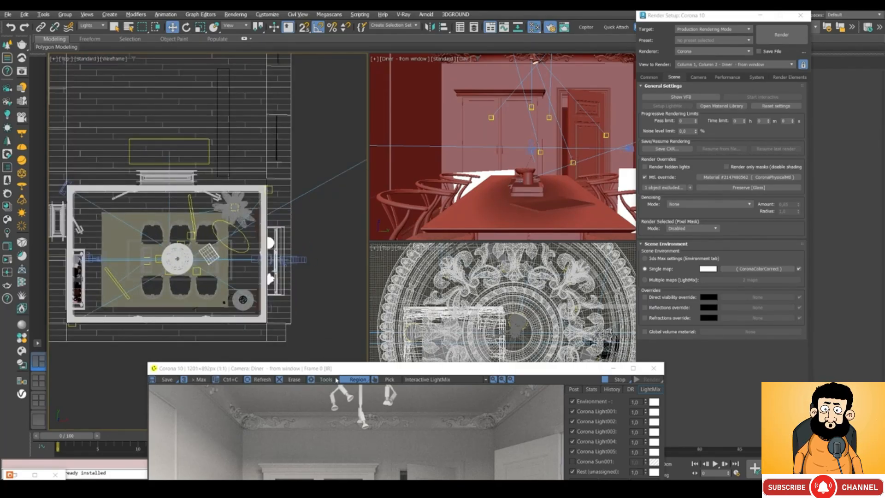
pyautogui.moveTo(323, 372); pyautogui.dragTo(459, 95)
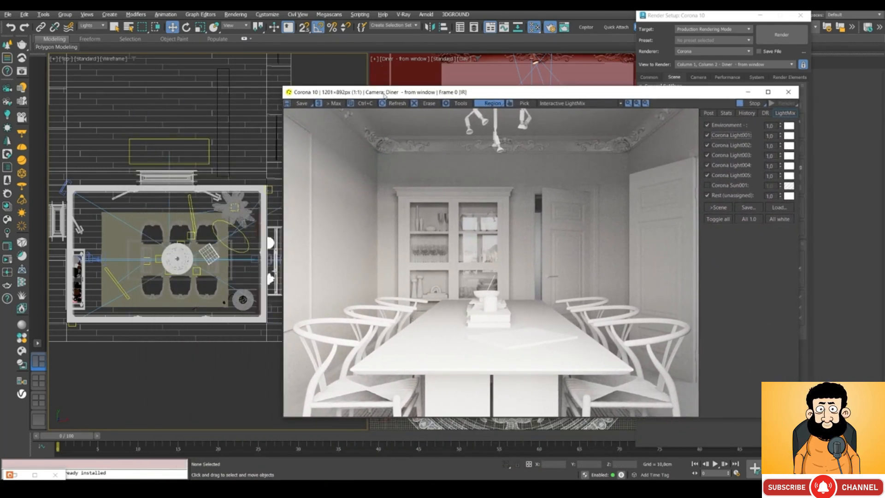
pyautogui.moveTo(386, 96); pyautogui.dragTo(455, 96)
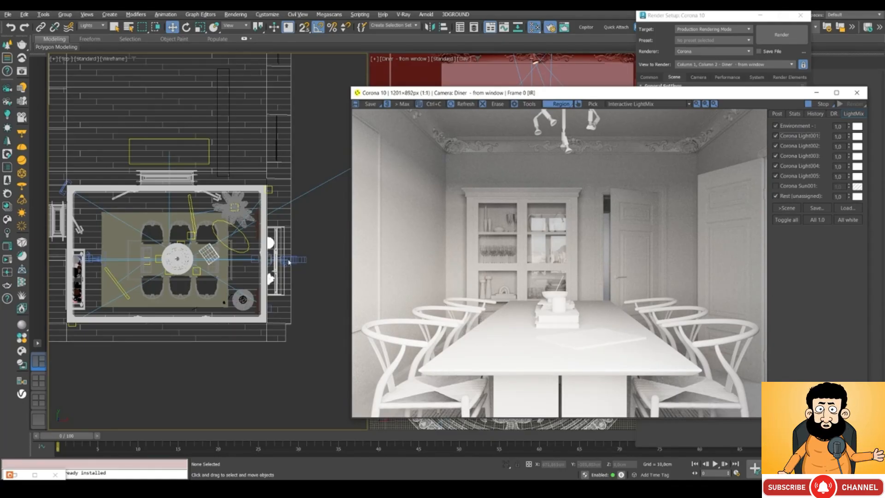
pyautogui.moveTo(498, 97); pyautogui.dragTo(278, 84)
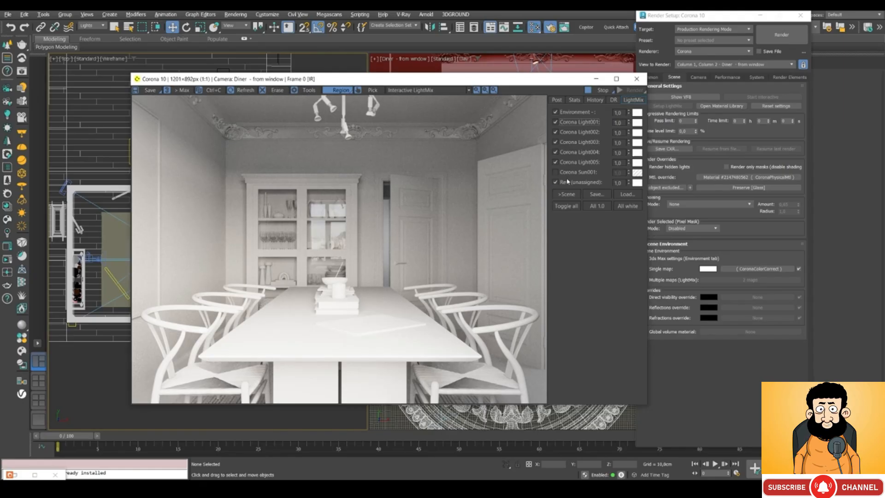
# Step: Toggle the Environment light off and on to compare its effect, and lower its LightMix intensity to about 0.232
pyautogui.click(556, 113)
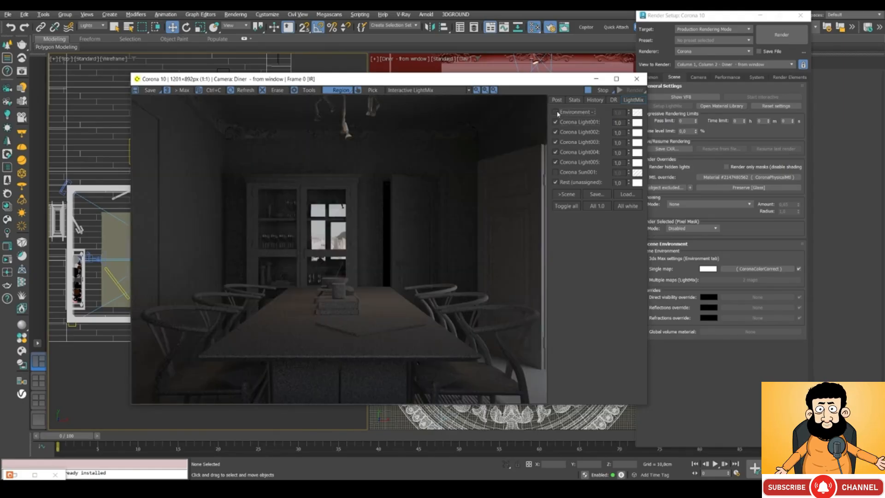
pyautogui.click(556, 112)
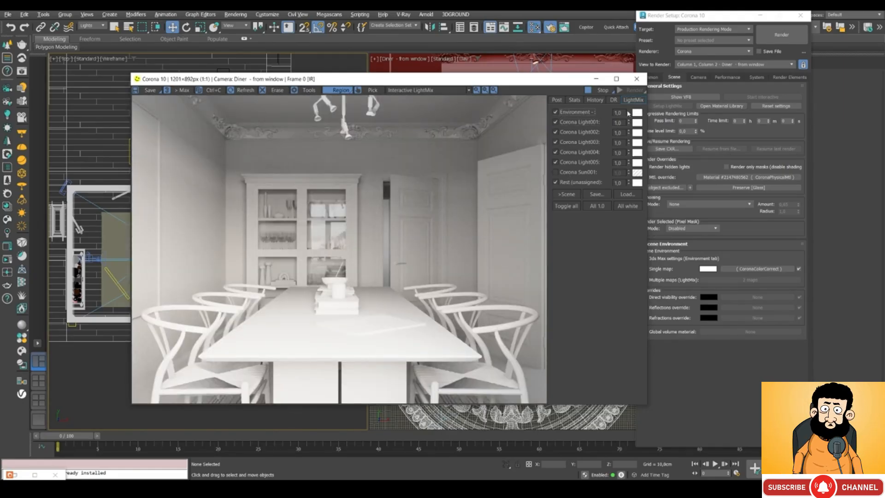
pyautogui.moveTo(629, 114); pyautogui.dragTo(634, 131)
pyautogui.moveTo(634, 173); pyautogui.dragTo(636, 180)
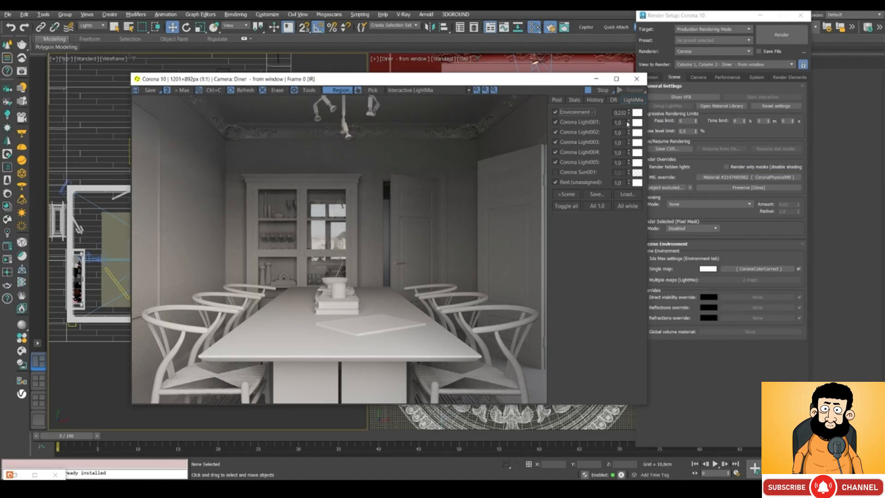
# Step: Turn off Corona Light001 through Light005 in the LightMix, keeping Environment and Rest (unassigned) enabled
pyautogui.click(556, 122)
pyautogui.click(556, 131)
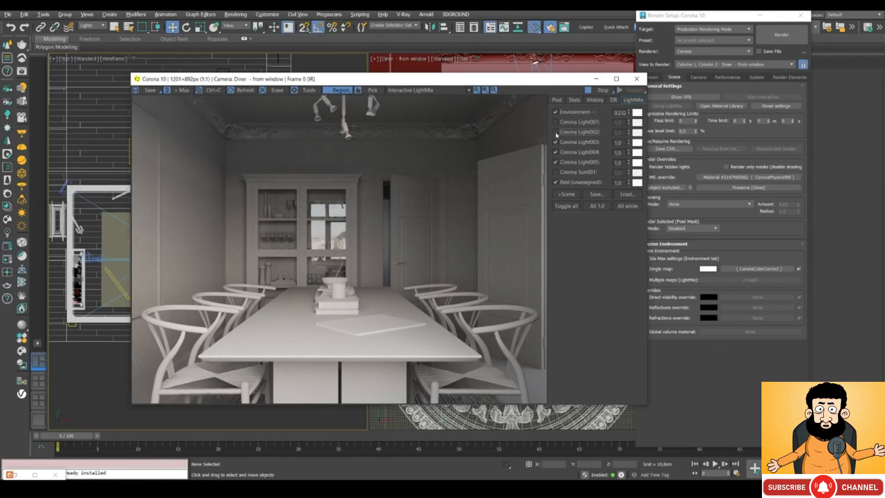
pyautogui.click(555, 142)
pyautogui.click(555, 152)
pyautogui.click(556, 161)
pyautogui.click(555, 182)
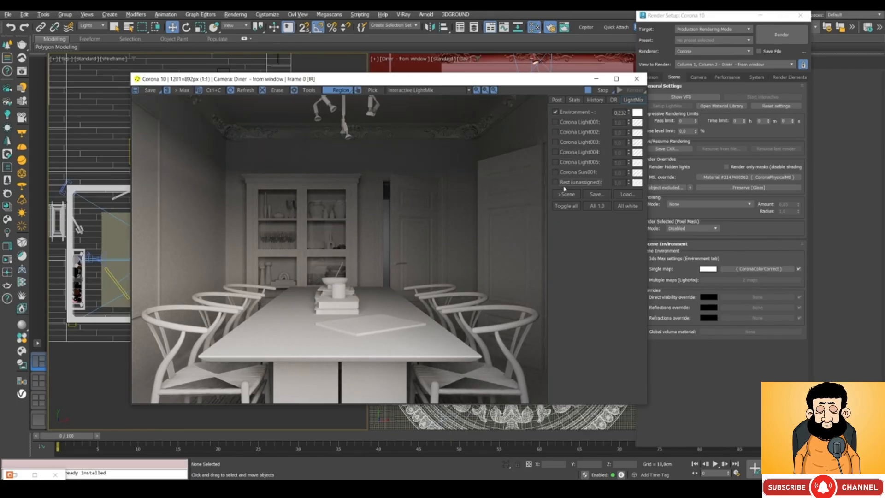
pyautogui.click(563, 184)
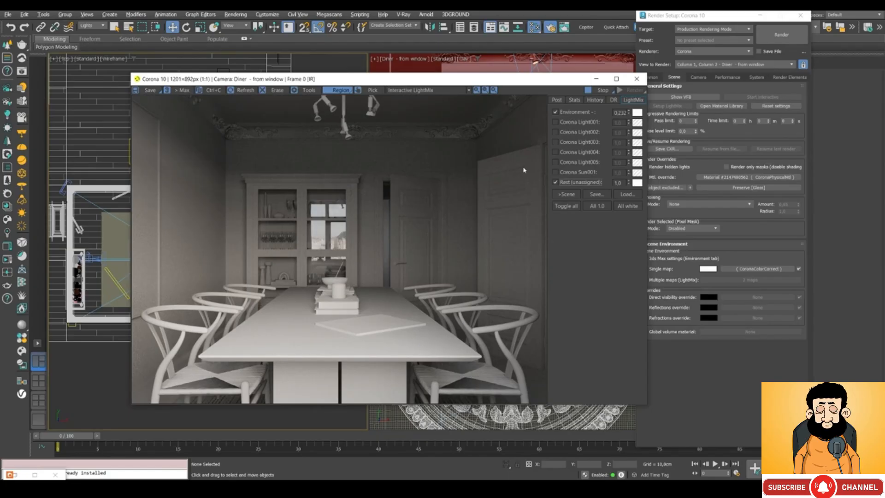
# Step: Enable Corona Light003 in the LightMix and raise its intensity to 6
pyautogui.click(556, 162)
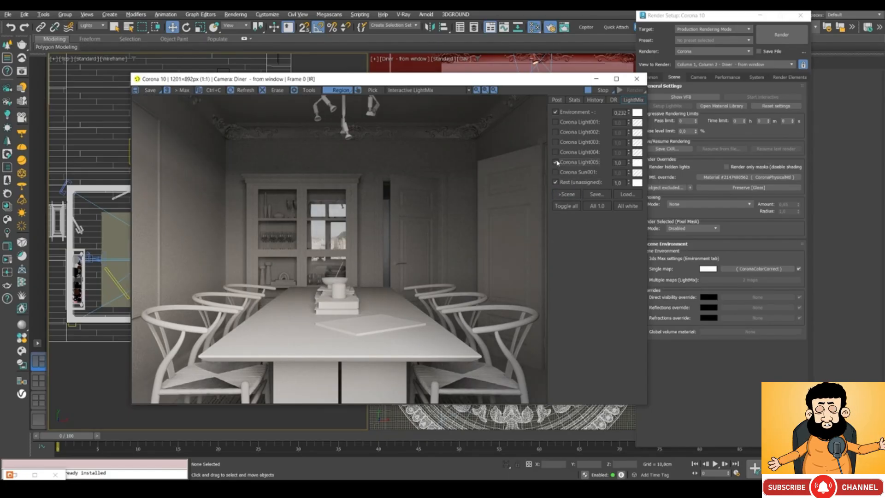
pyautogui.click(556, 163)
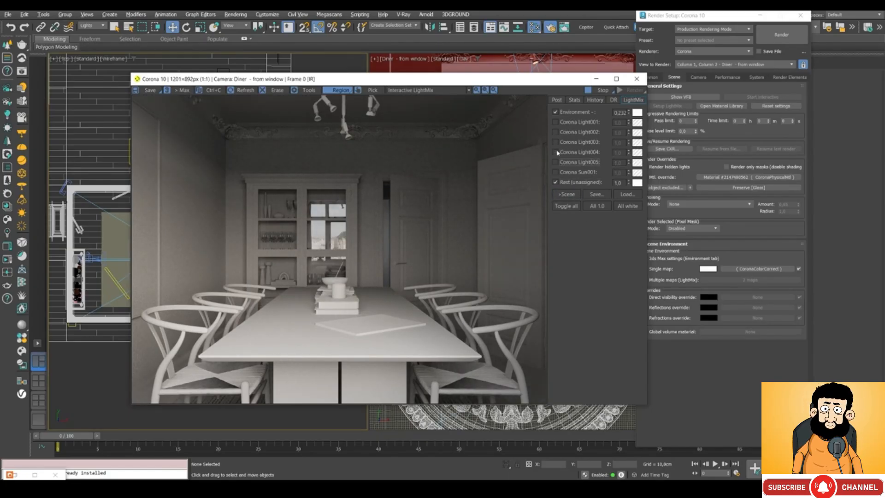
pyautogui.click(556, 142)
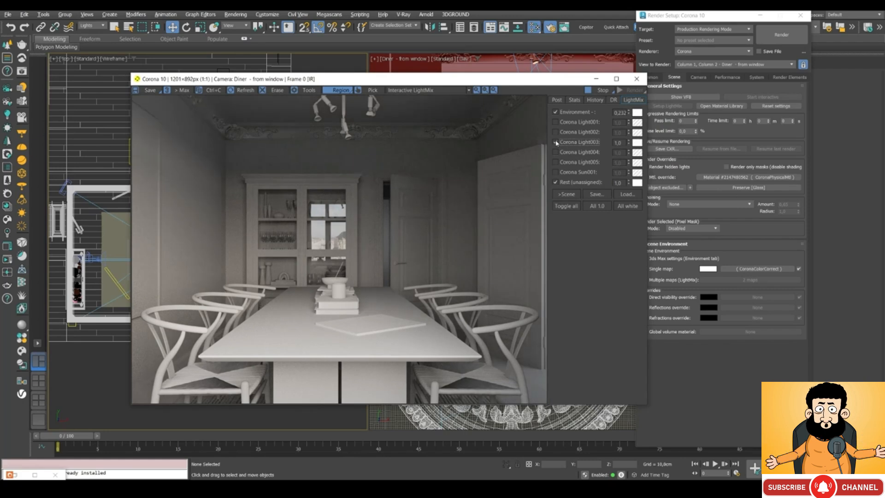
pyautogui.doubleClick(619, 143)
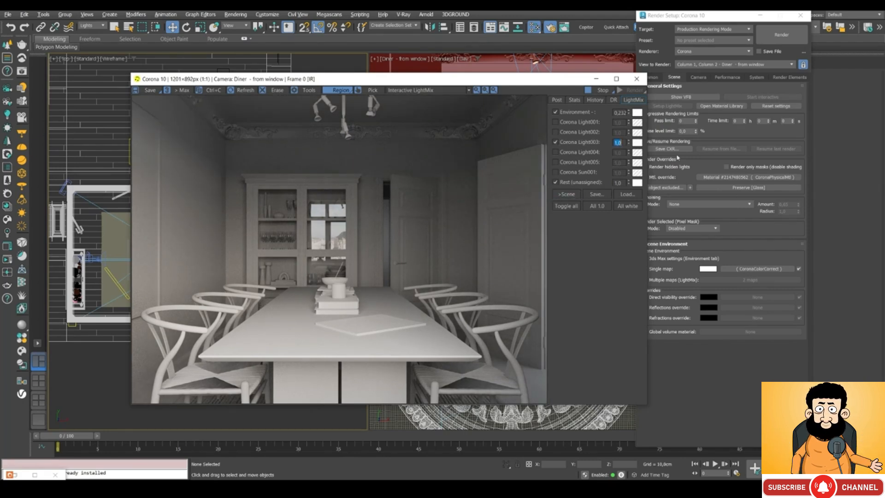
pyautogui.write('4')
pyautogui.press('Return')
pyautogui.write('5')
pyautogui.press('Return')
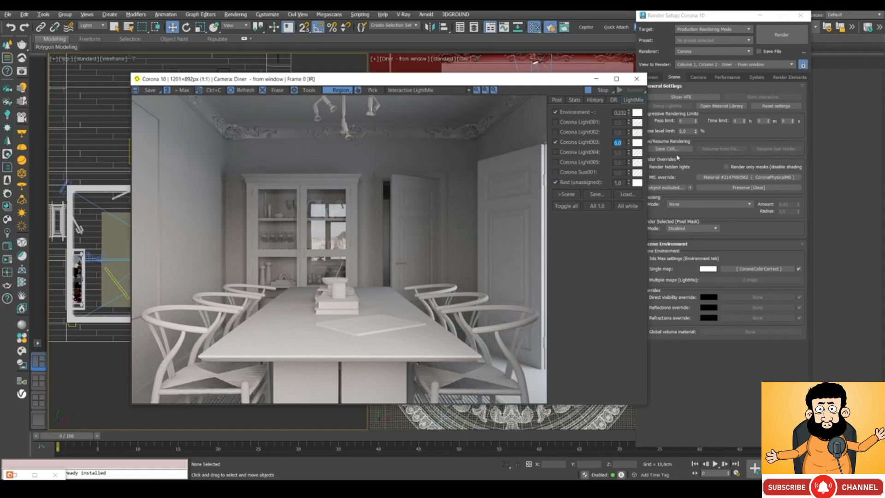
pyautogui.click(500, 305)
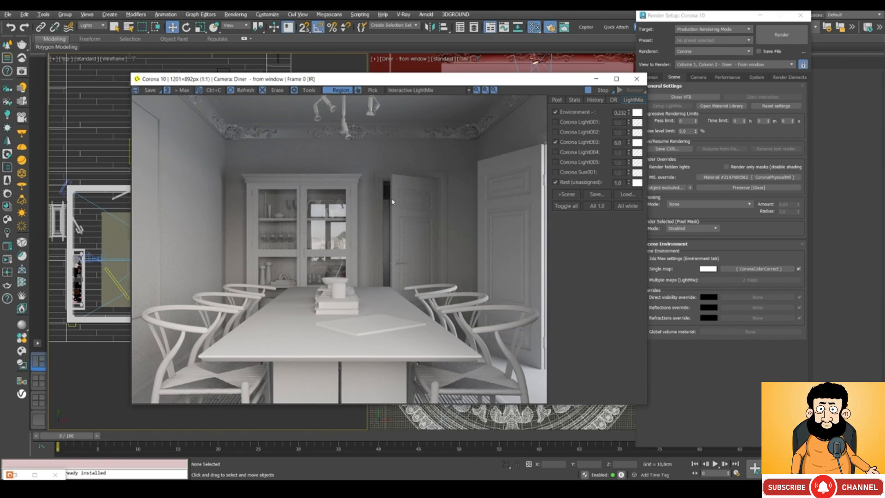
# Step: Enable Corona Light004 and turn off Light003 and Environment to judge Light004's contribution to the render
pyautogui.moveTo(309, 78)
pyautogui.mouseDown()
pyautogui.moveTo(369, 73)
pyautogui.moveTo(299, 72)
pyautogui.moveTo(322, 78)
pyautogui.mouseUp()
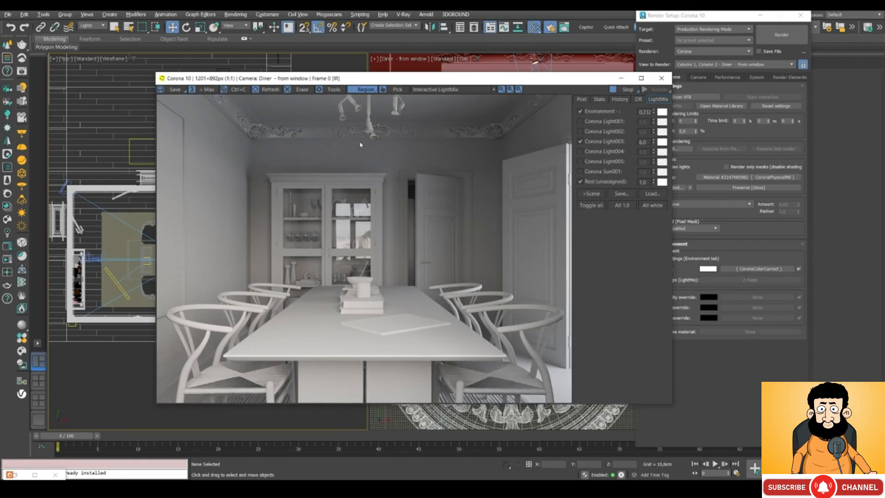
pyautogui.moveTo(357, 78); pyautogui.dragTo(359, 90)
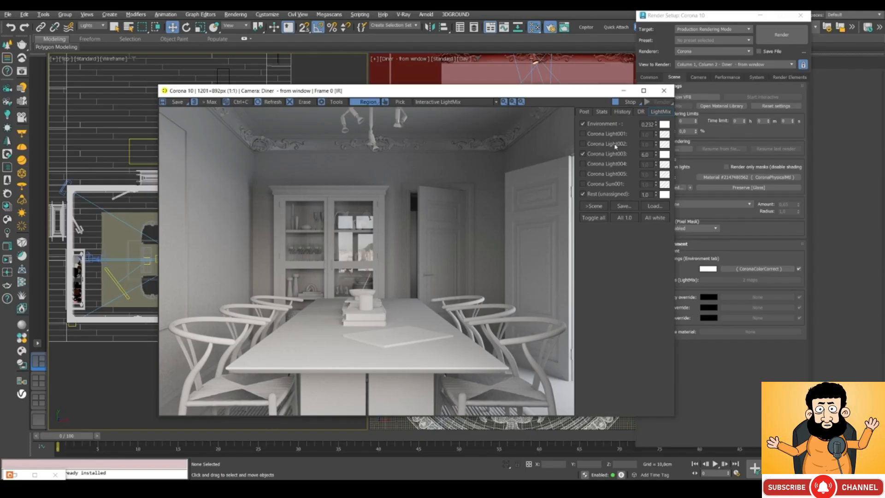
pyautogui.click(583, 165)
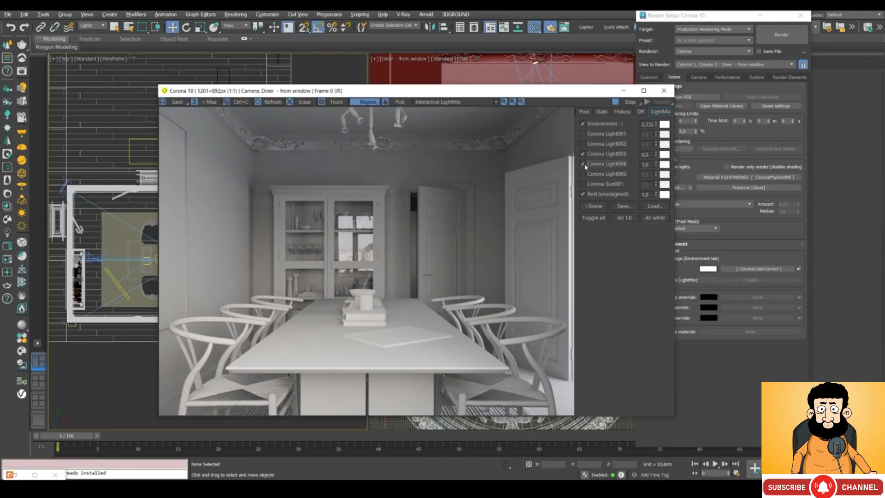
pyautogui.click(584, 154)
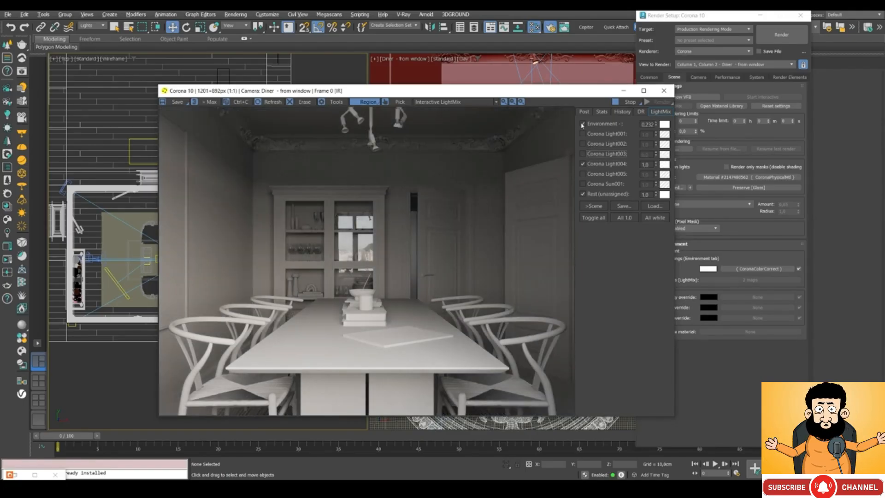
pyautogui.click(583, 124)
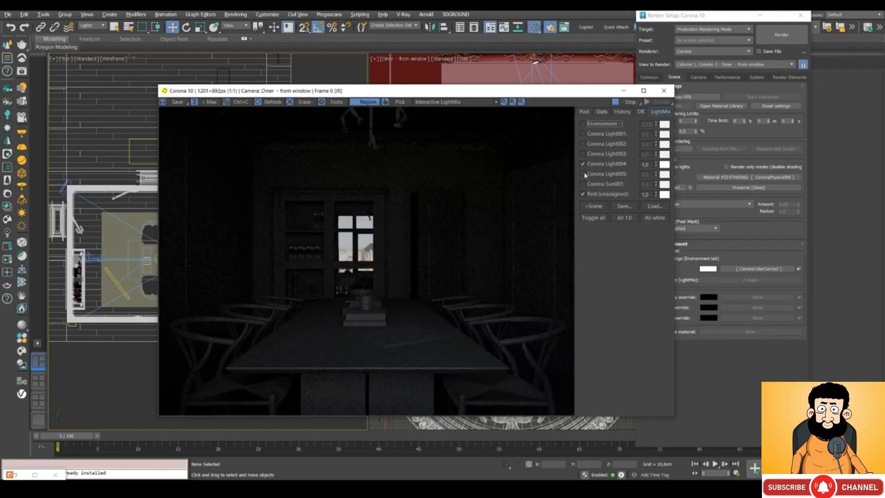
# Step: Enable Corona Light005 instead of Light004, and turn Environment and Corona Light003 back on
pyautogui.click(583, 174)
pyautogui.click(583, 164)
pyautogui.click(583, 124)
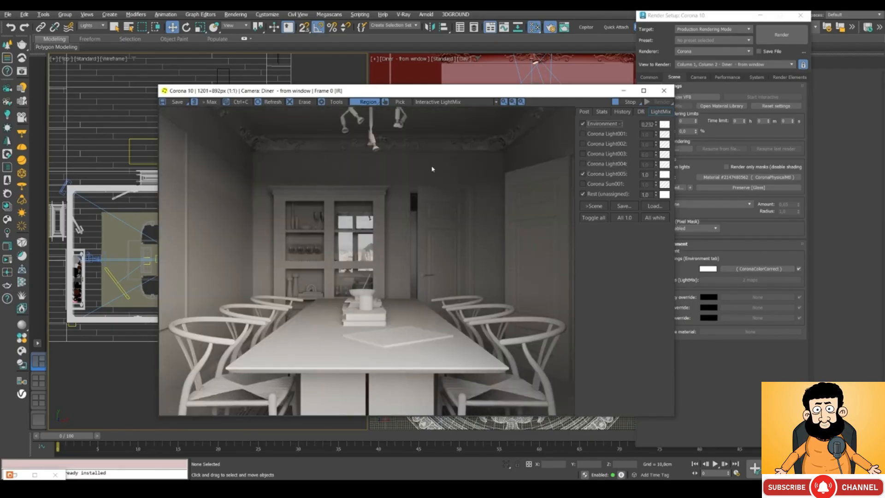
pyautogui.click(583, 165)
pyautogui.click(584, 165)
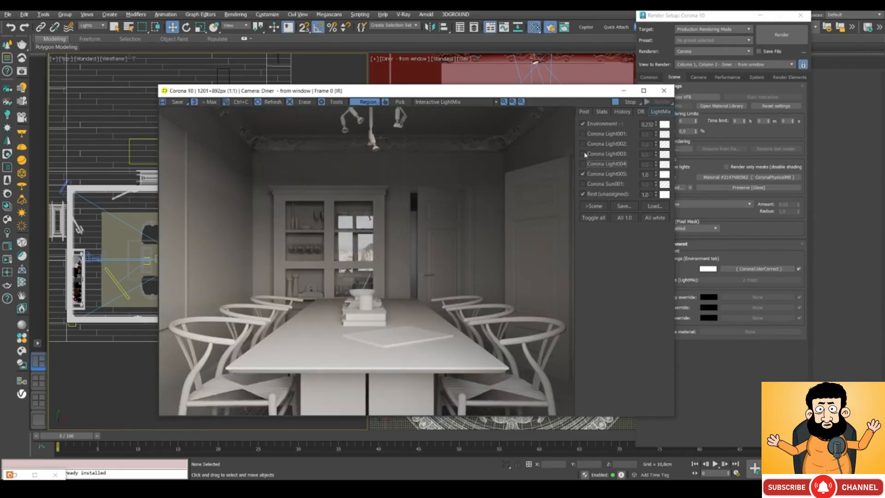
pyautogui.click(583, 154)
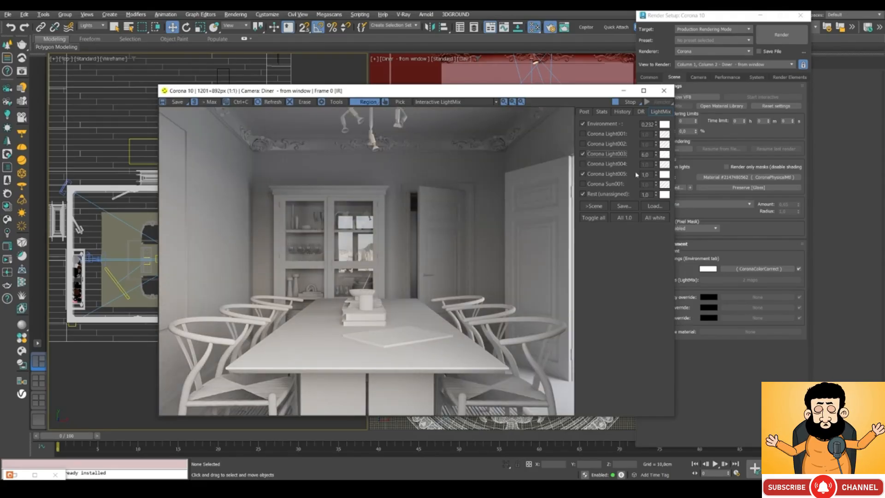
# Step: Try intensities of 10 and 20 for Corona Light005, and reduce it to about 9.168
pyautogui.doubleClick(653, 175)
pyautogui.write('10')
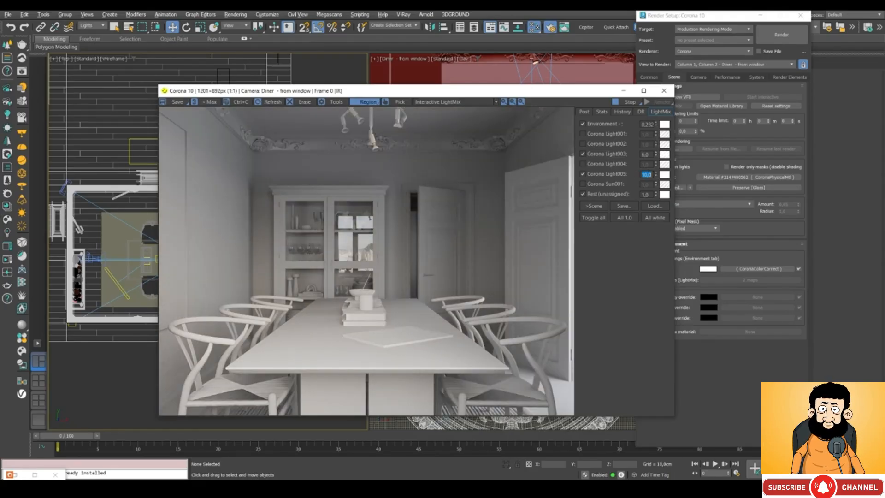
pyautogui.press('Return')
pyautogui.write('20')
pyautogui.press('Return')
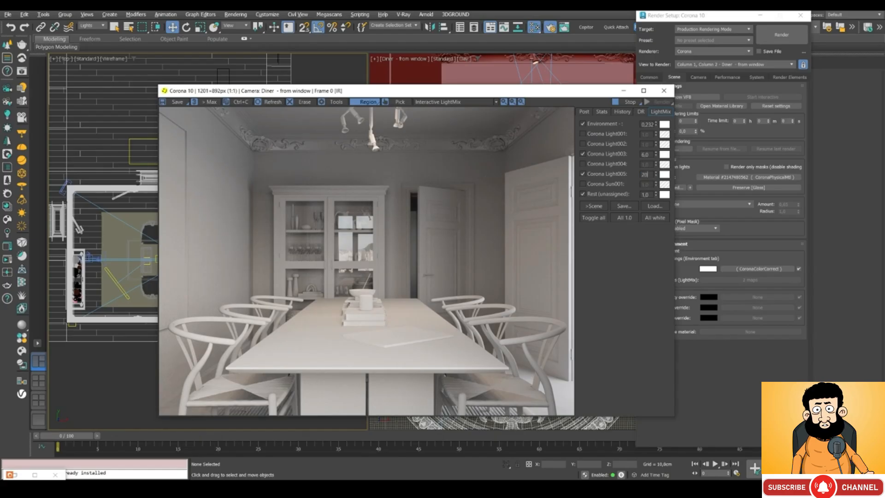
pyautogui.click(395, 273)
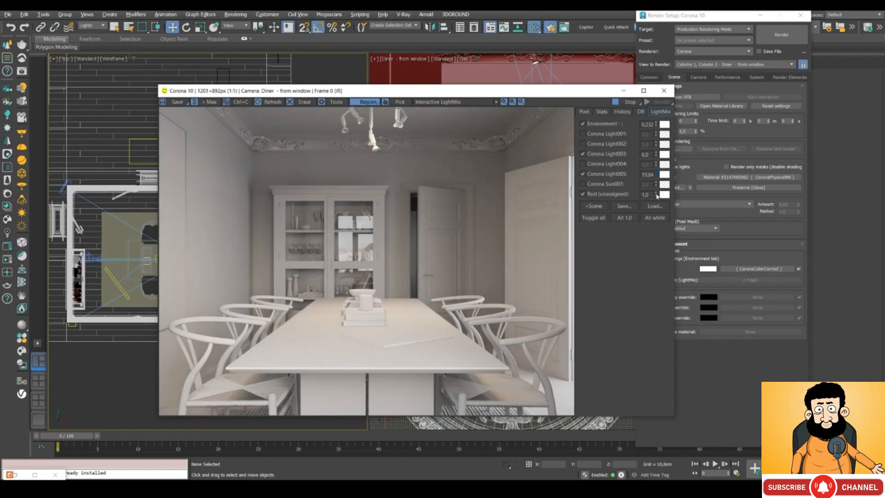
pyautogui.moveTo(656, 176); pyautogui.dragTo(656, 242)
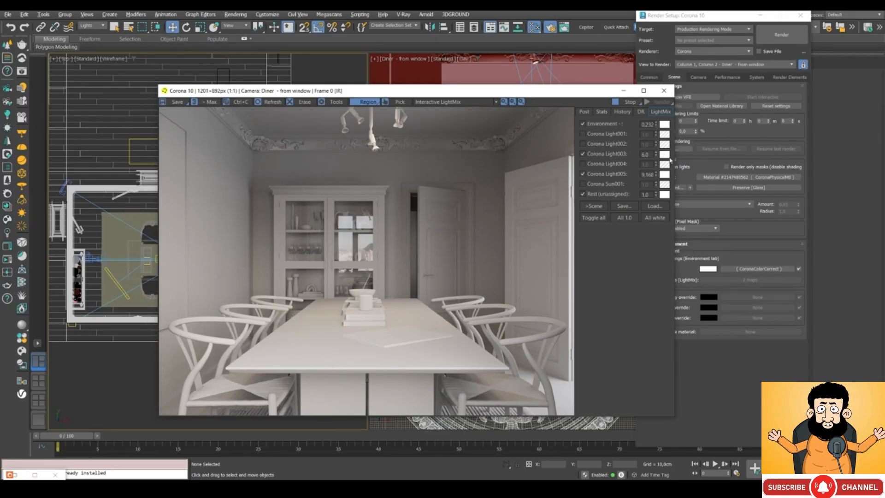
# Step: Toggle Corona Light003 to check its effect, and set its LightMix color to a cool temperature of about 12159 K
pyautogui.click(583, 154)
pyautogui.click(582, 154)
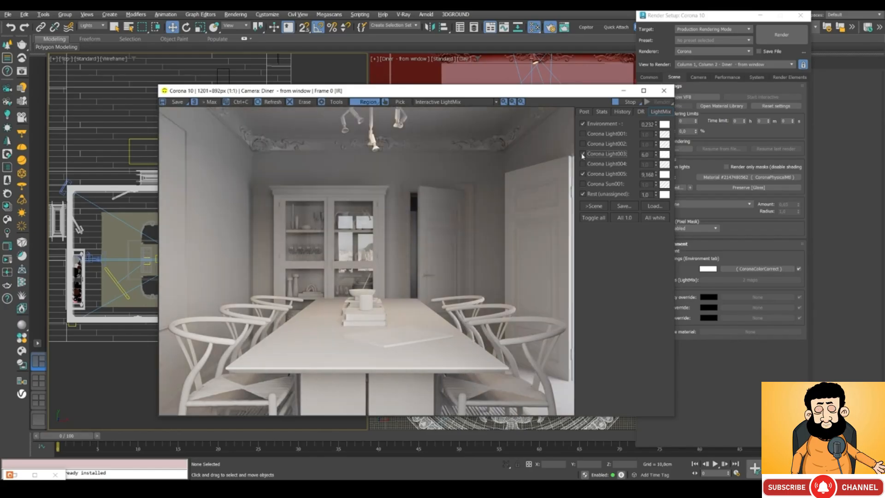
pyautogui.click(664, 154)
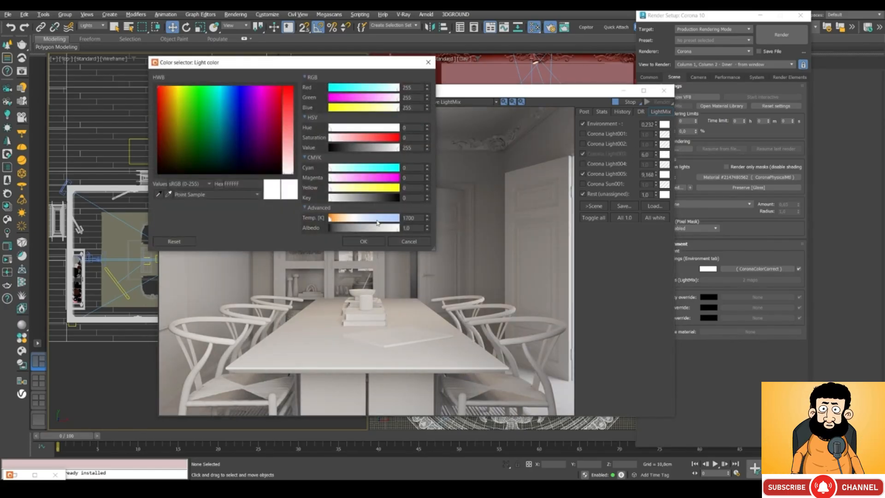
pyautogui.moveTo(378, 220); pyautogui.dragTo(385, 222)
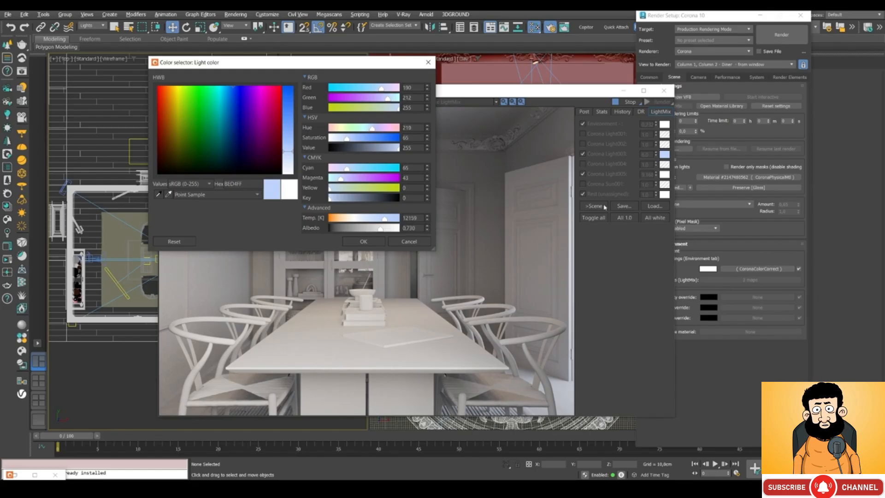
pyautogui.click(363, 241)
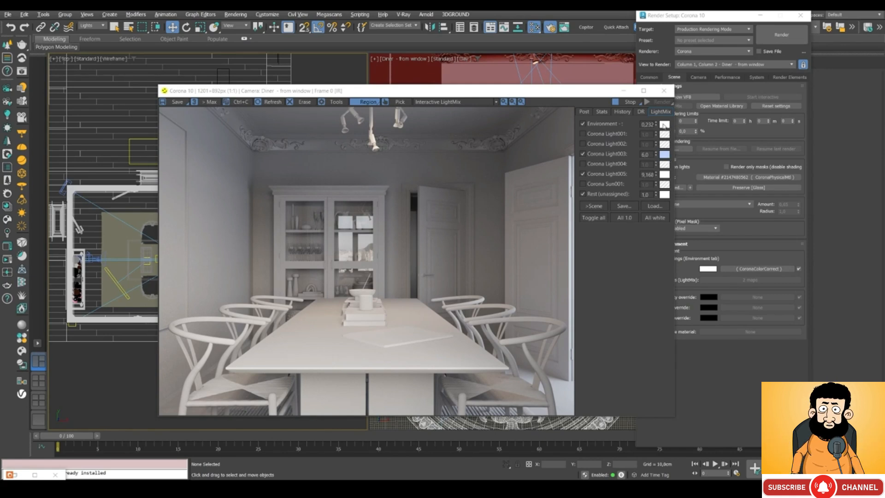
# Step: Tint Environment and Rest (unassigned) a cool light blue in the LightMix, with Rest at about 11643 K
pyautogui.click(665, 124)
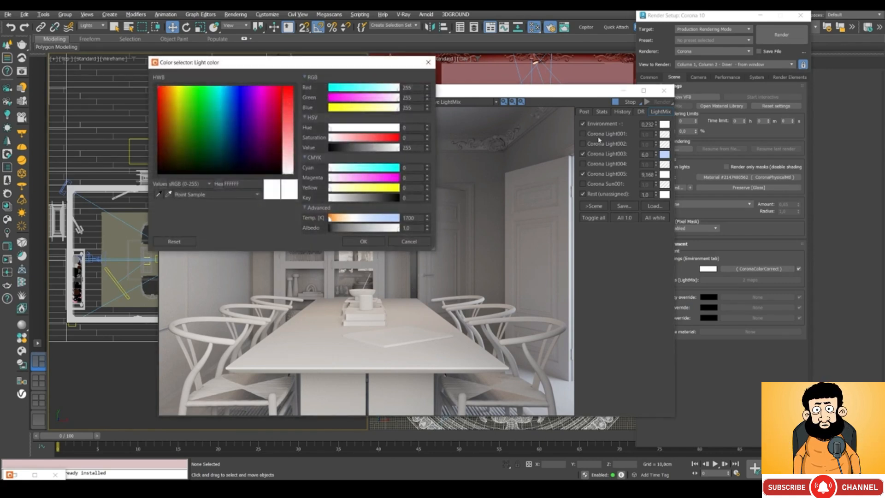
pyautogui.moveTo(378, 222); pyautogui.dragTo(366, 221)
pyautogui.click(362, 240)
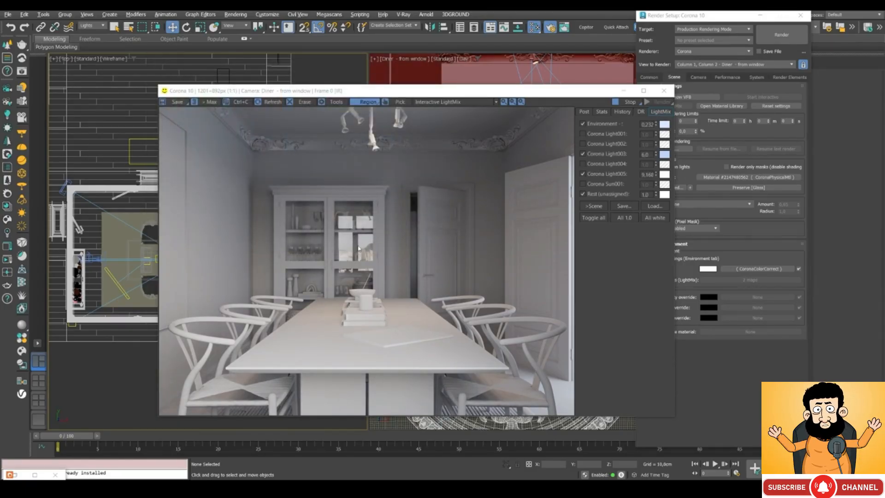
pyautogui.click(656, 195)
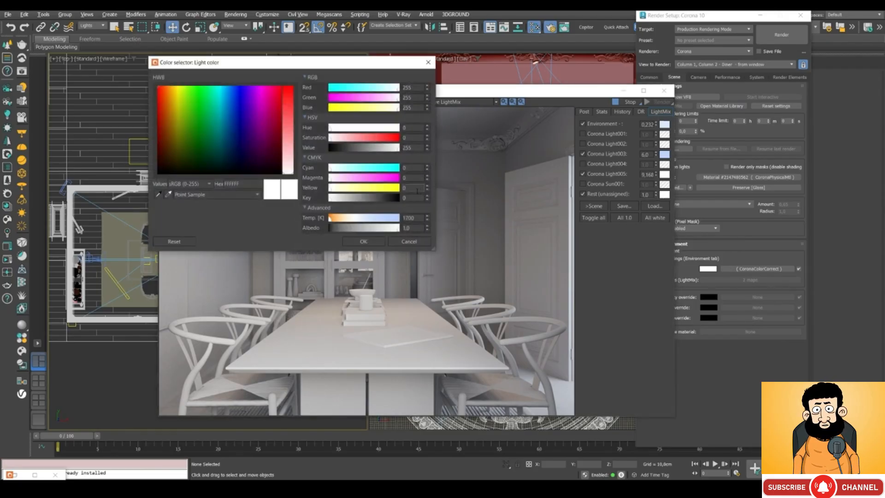
pyautogui.moveTo(375, 221); pyautogui.dragTo(377, 221)
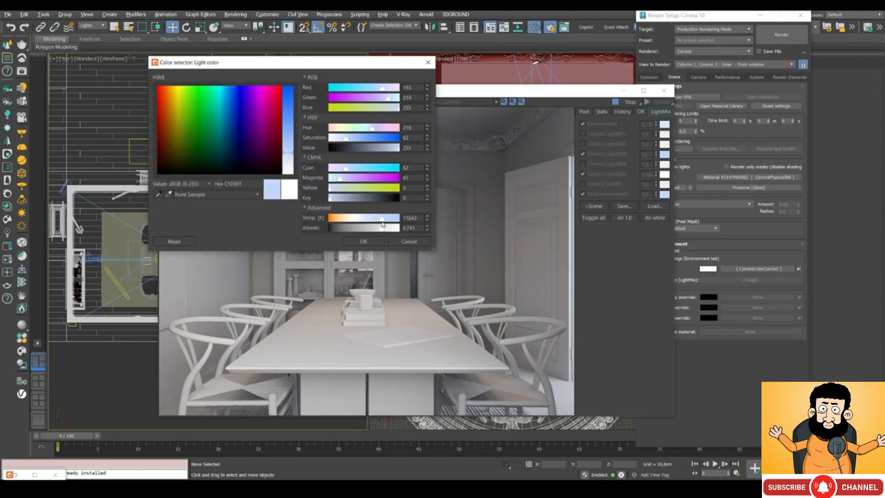
pyautogui.click(364, 241)
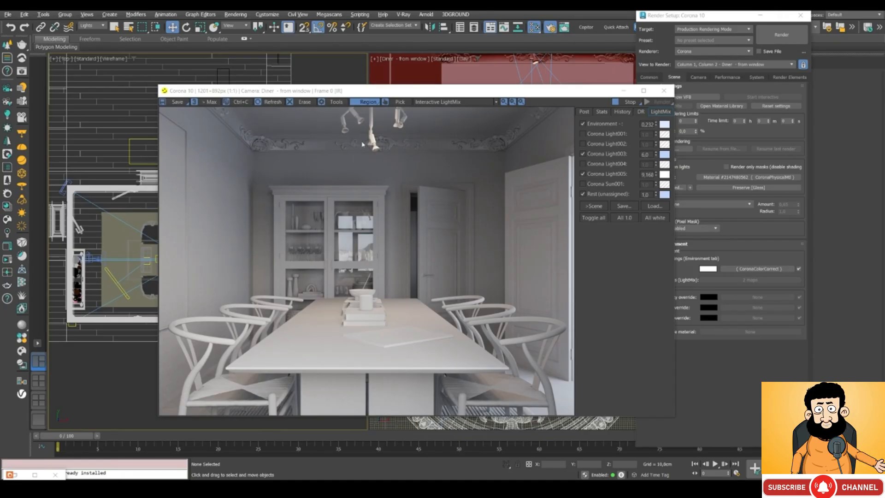
# Step: Give Corona Light005 a warm color temperature of about 3766 K and set its intensity to 15
pyautogui.click(582, 174)
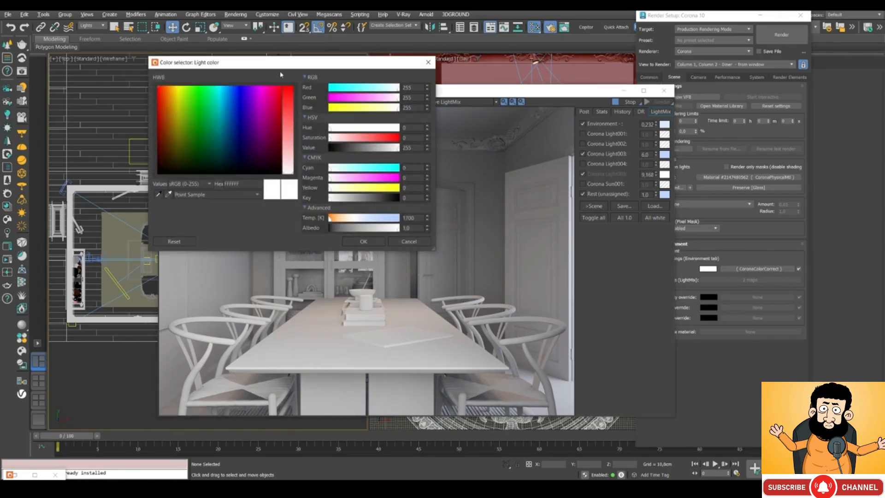
pyautogui.moveTo(276, 64); pyautogui.dragTo(183, 87)
pyautogui.click(250, 243)
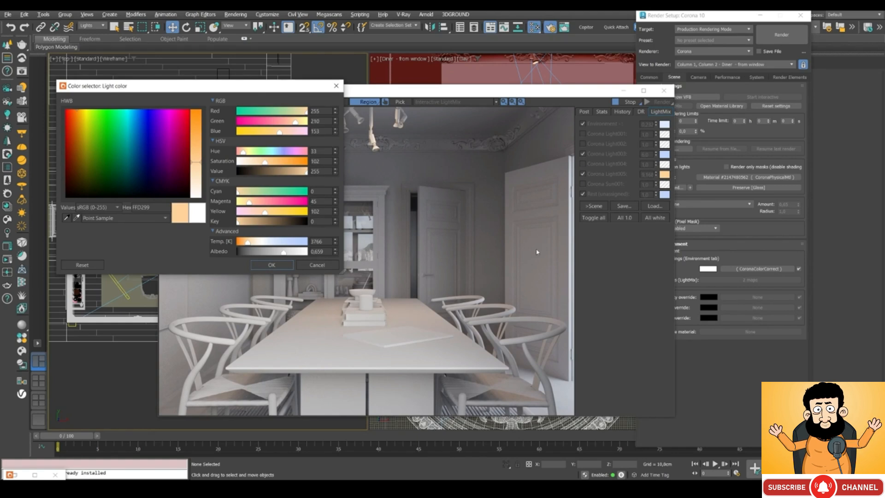
pyautogui.click(269, 266)
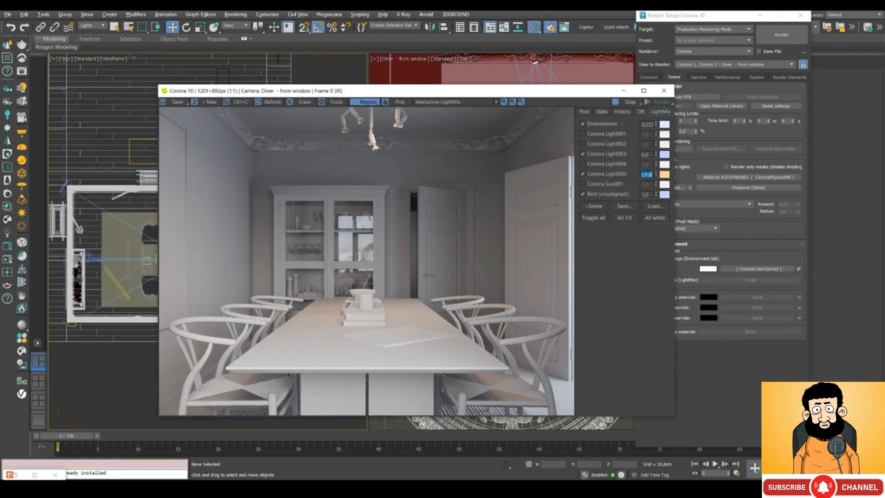
pyautogui.write('15')
pyautogui.press('Return')
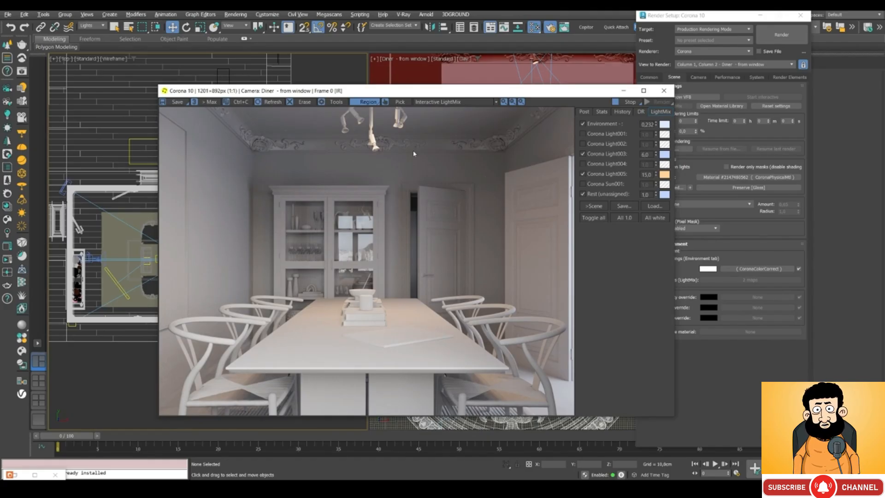
# Step: Store the current frame buffer image in the render history and return to the LightMix settings
pyautogui.click(622, 112)
pyautogui.click(625, 126)
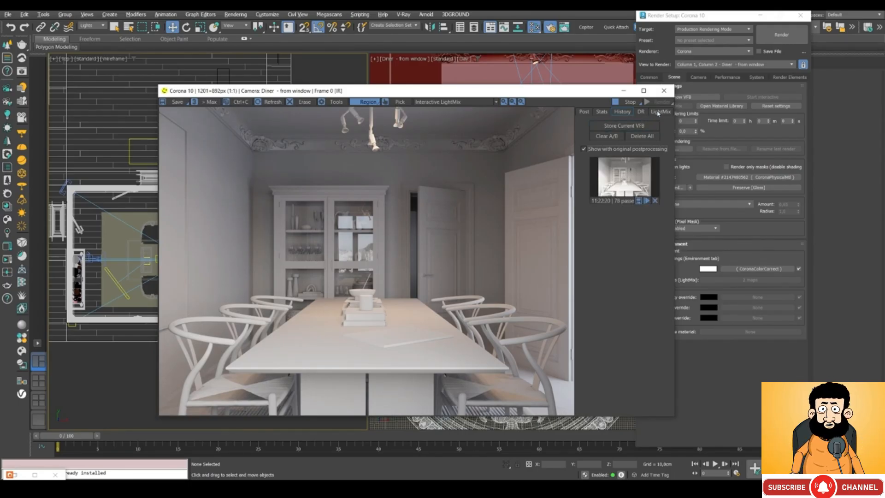
pyautogui.click(657, 112)
pyautogui.click(462, 266)
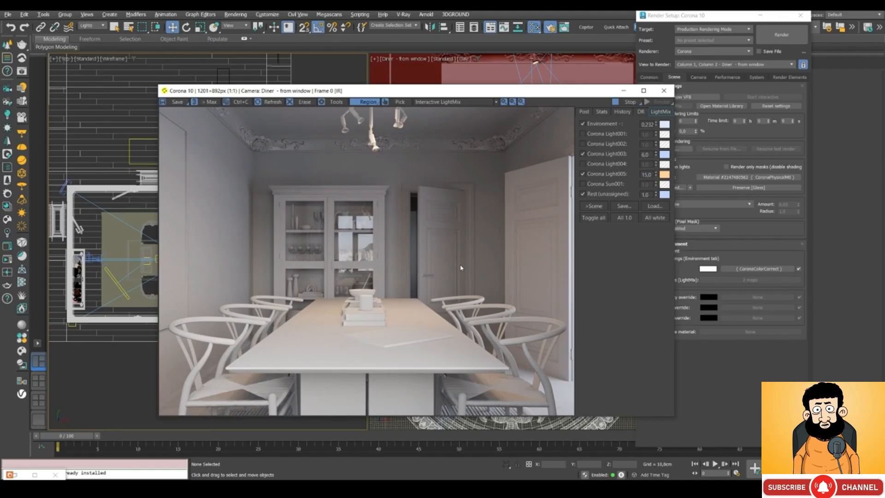
# Step: Set the stored render as image A and compare it with the current frame buffer across the divider
pyautogui.click(620, 112)
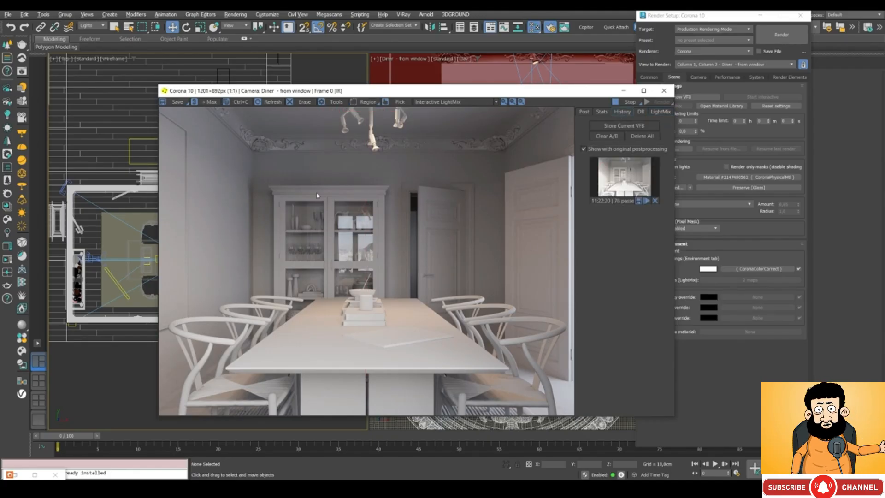
pyautogui.click(616, 178)
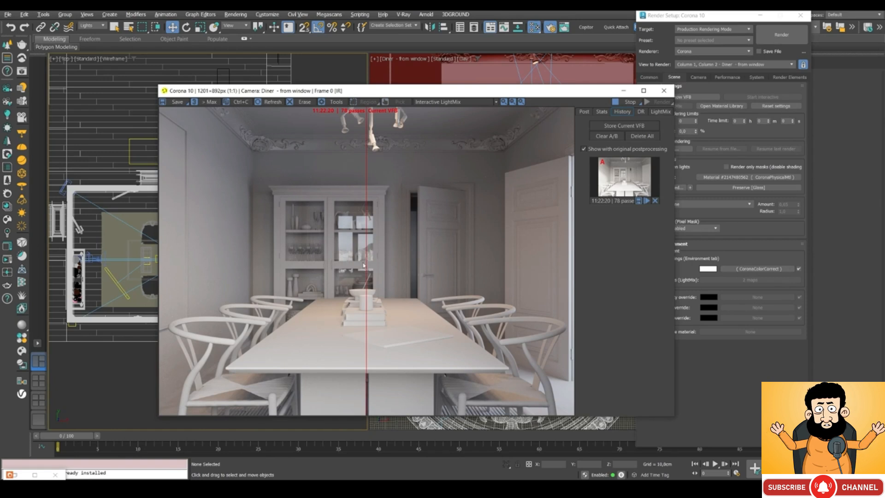
pyautogui.moveTo(367, 264)
pyautogui.mouseDown()
pyautogui.moveTo(431, 265)
pyautogui.moveTo(382, 265)
pyautogui.mouseUp()
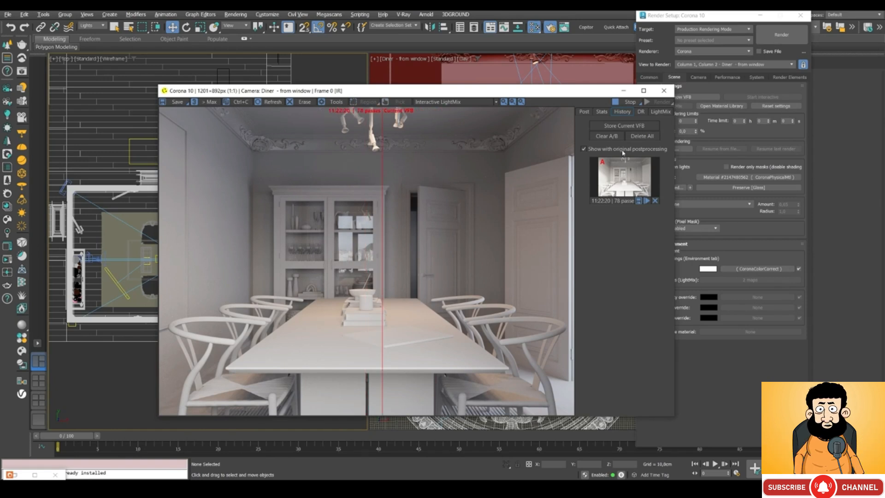
# Step: Reset all LightMix intensities to 1.0 and shift the comparison divider to contrast the result with the stored render
pyautogui.click(661, 112)
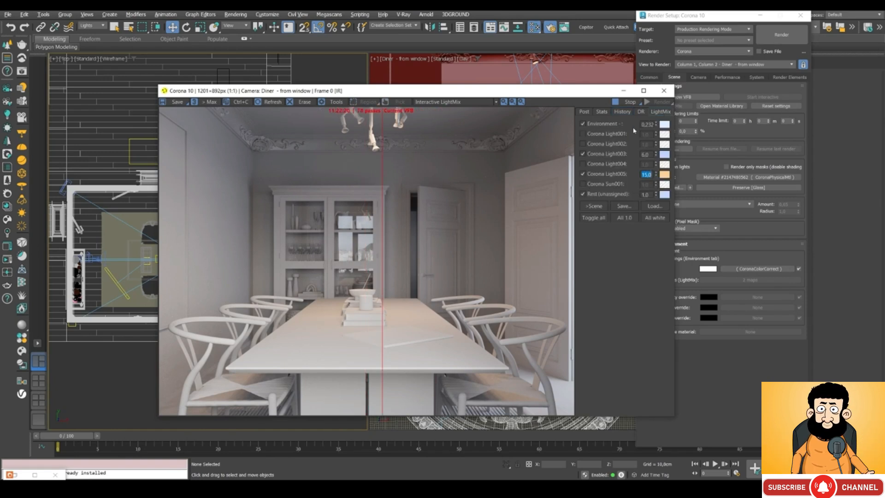
pyautogui.click(630, 223)
pyautogui.click(666, 283)
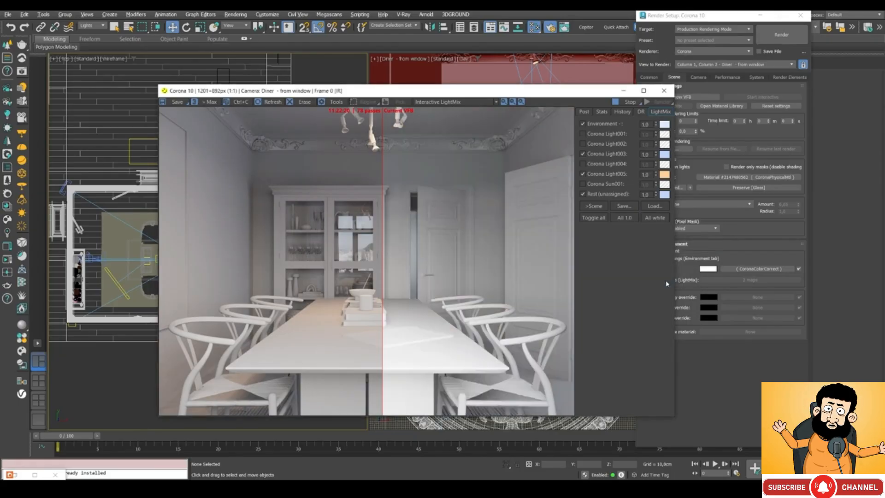
pyautogui.moveTo(382, 265); pyautogui.dragTo(396, 281)
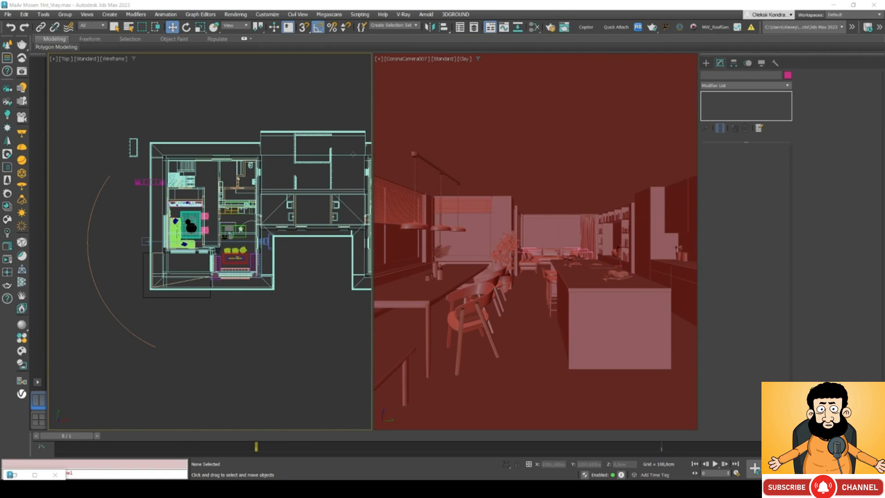
# Step: Open the render setup for the V-Ray kitchen scene and enable the material override in the global switches
pyautogui.click(551, 28)
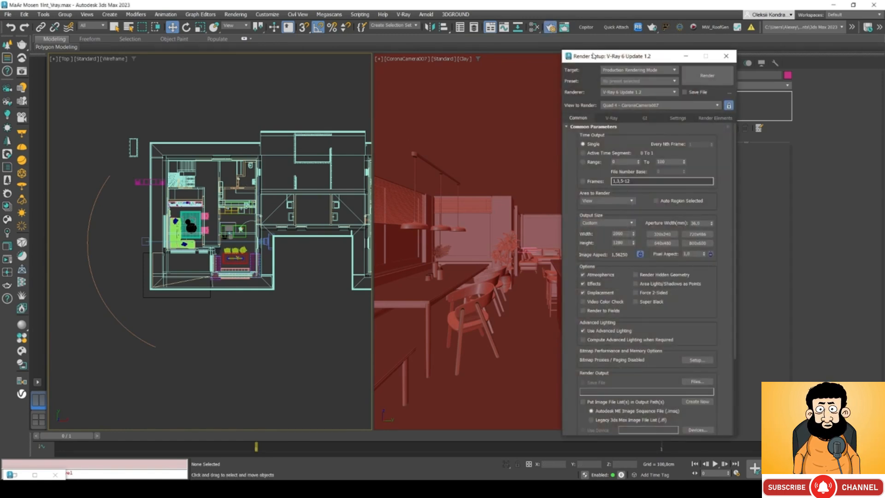
pyautogui.moveTo(594, 56); pyautogui.dragTo(644, 57)
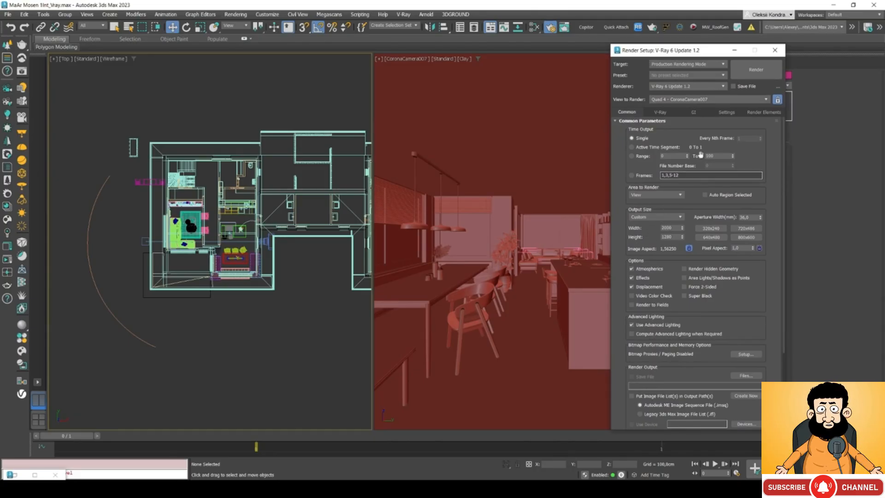
pyautogui.click(659, 112)
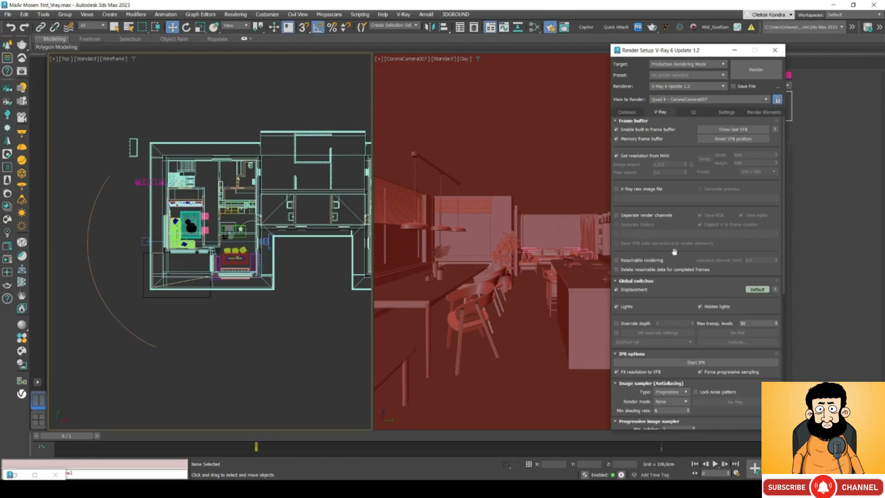
pyautogui.click(616, 333)
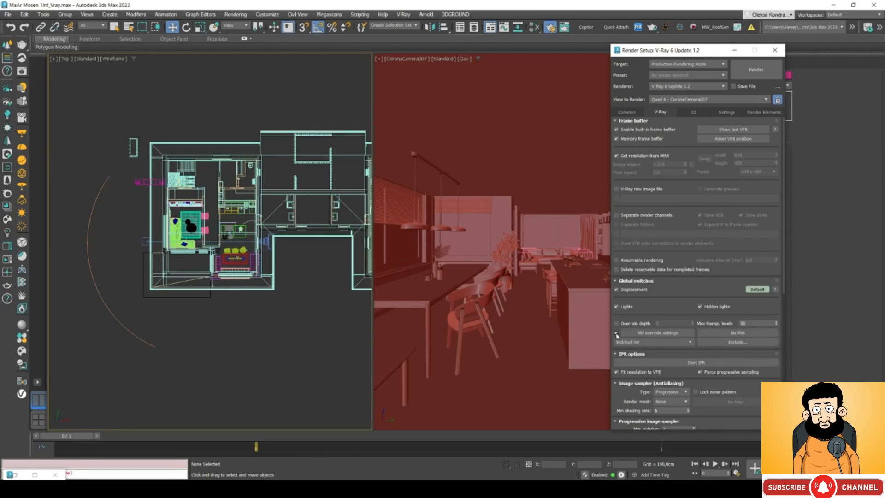
# Step: Accept override settings preserving refraction, reflection, opacity and self-illumination, and assign a VRayMtl as the override material
pyautogui.click(652, 333)
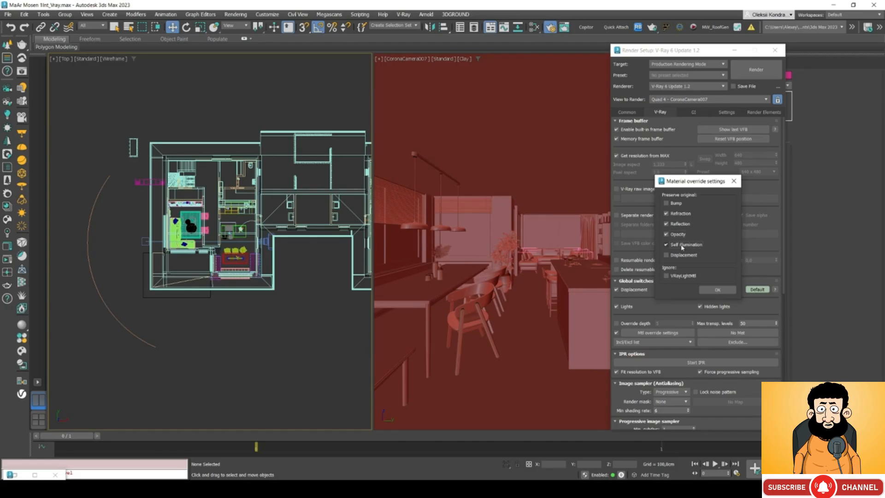
pyautogui.click(713, 289)
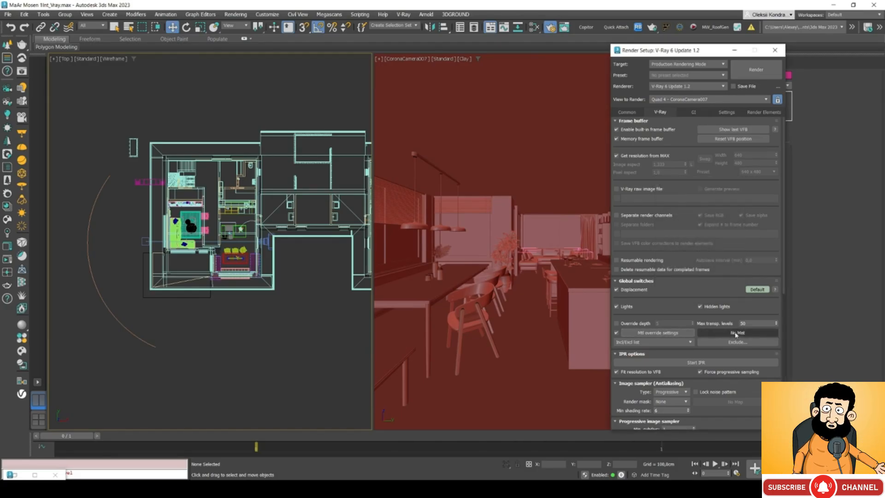
pyautogui.click(736, 334)
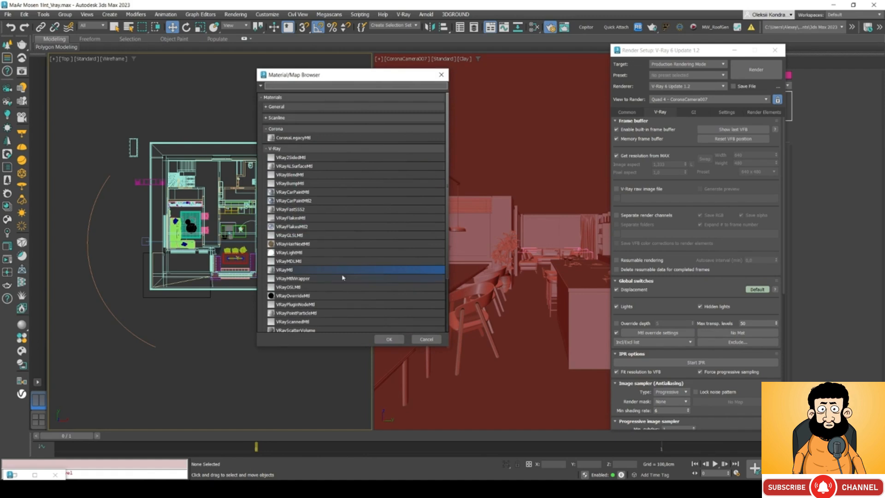
pyautogui.doubleClick(291, 270)
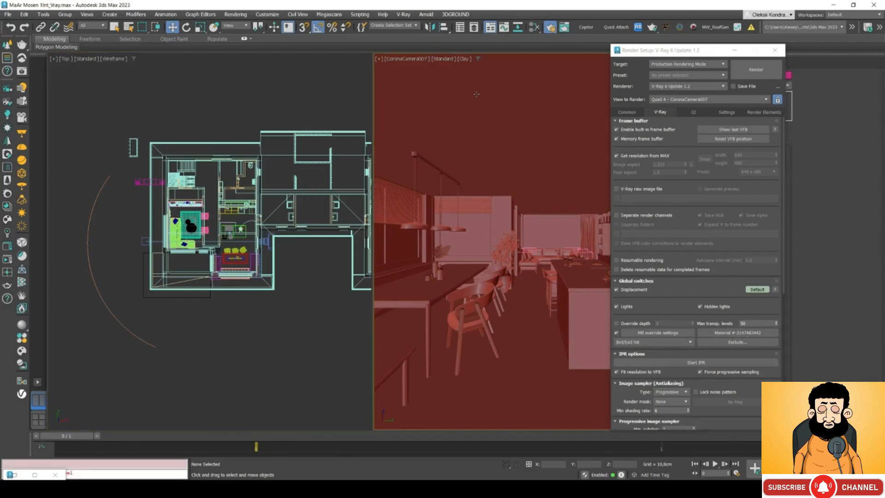
# Step: Check the background, environment map and exposure control settings in Environment and Effects, and close the dialog
pyautogui.press('8')
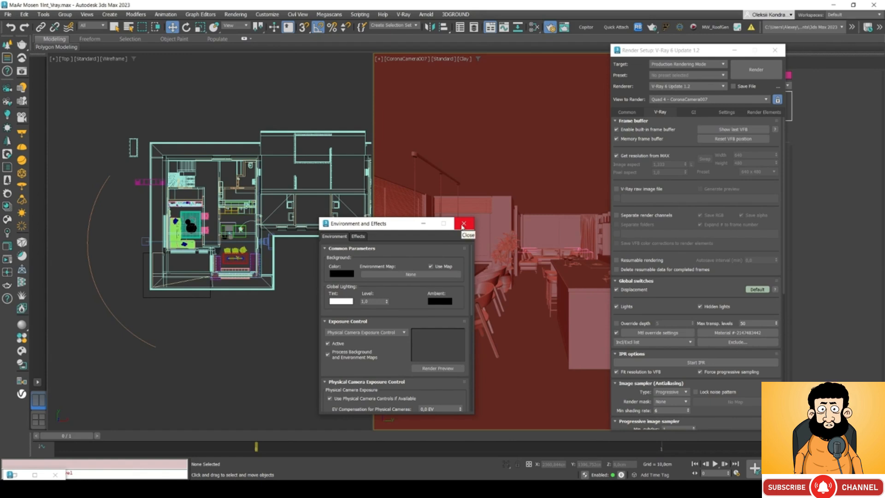
pyautogui.moveTo(396, 228); pyautogui.dragTo(450, 199)
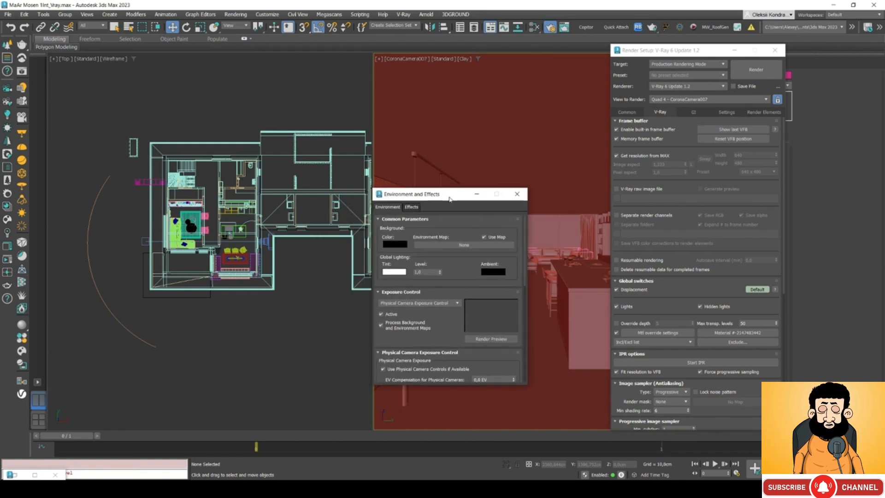
pyautogui.click(517, 195)
# Step: Start V-Ray's interactive rendering (IPR) of the camera view and move the frame buffer clear of the plan view
pyautogui.moveTo(653, 57); pyautogui.dragTo(652, 43)
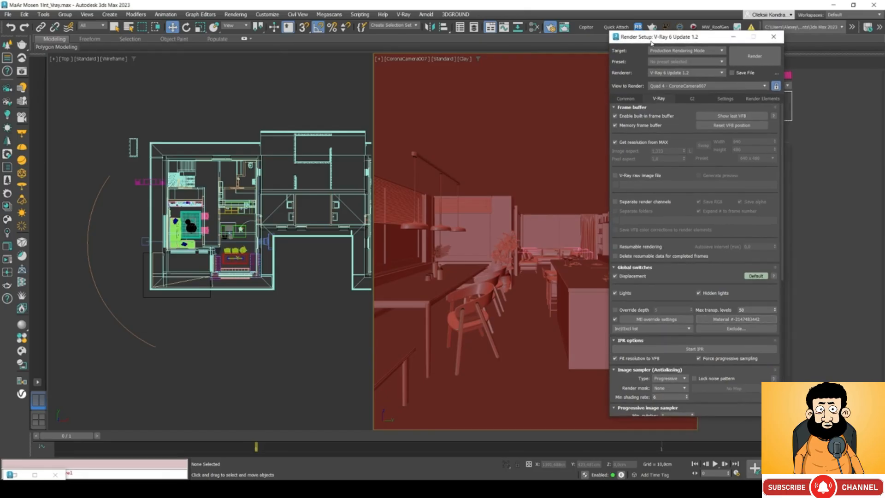
pyautogui.click(640, 278)
pyautogui.click(644, 278)
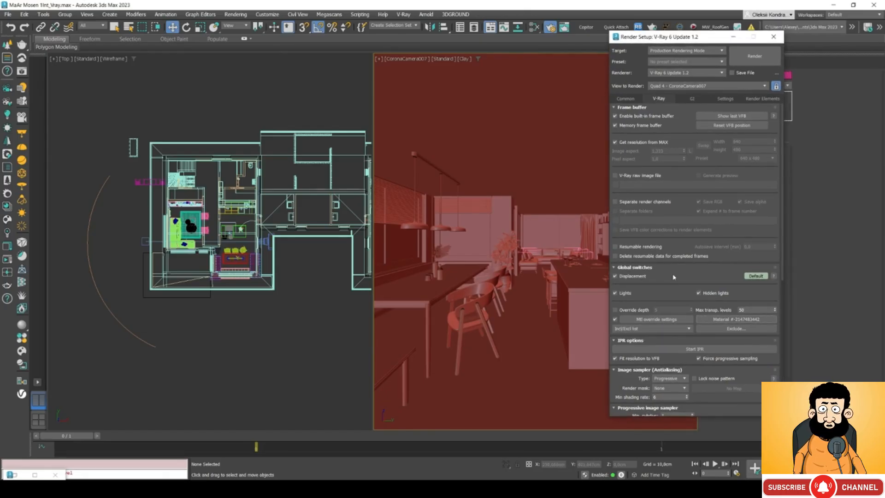
pyautogui.click(690, 351)
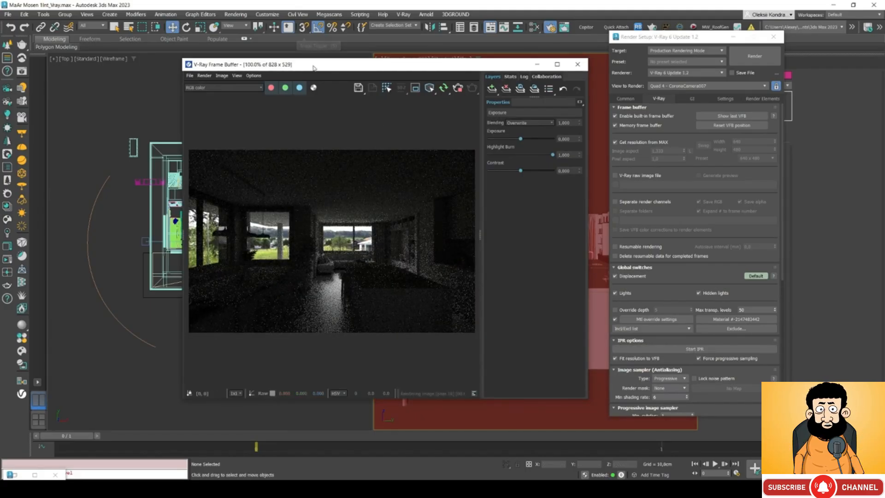
pyautogui.moveTo(316, 68); pyautogui.dragTo(453, 71)
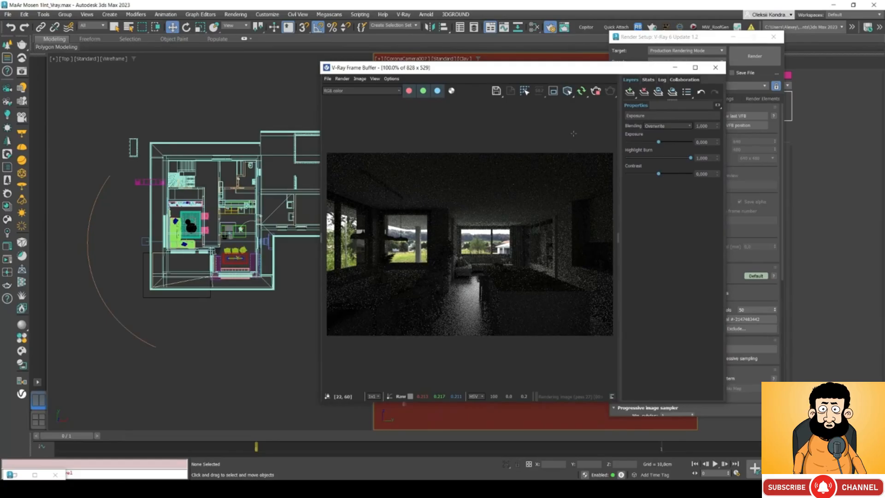
# Step: Arrange the frame buffer and render setup windows so the plan view's area beside the house stays clear
pyautogui.moveTo(463, 69); pyautogui.dragTo(173, 93)
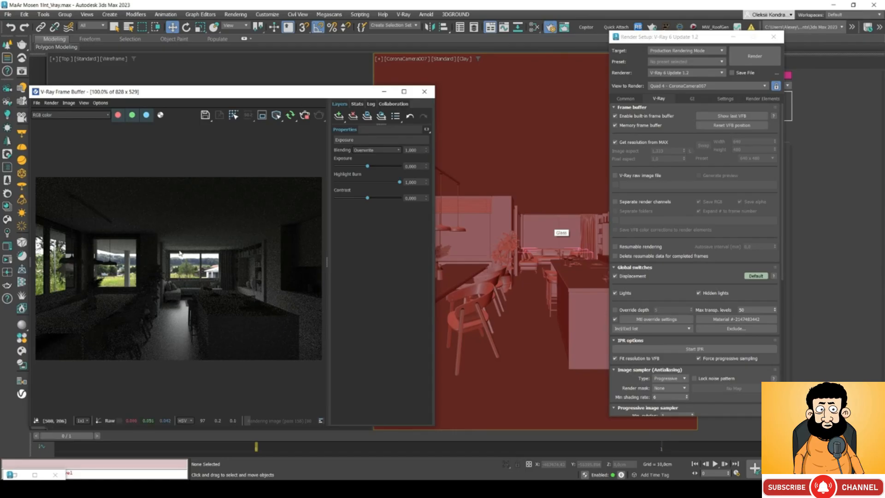
pyautogui.moveTo(180, 98); pyautogui.dragTo(567, 80)
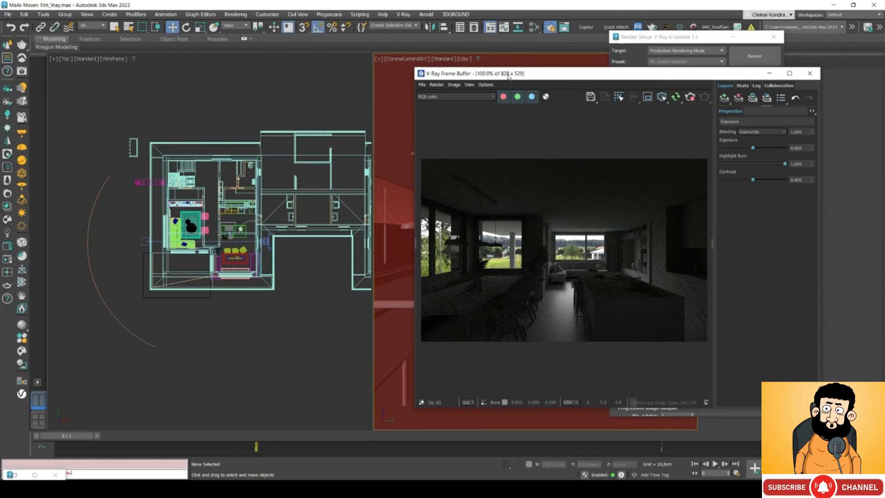
pyautogui.moveTo(509, 77); pyautogui.dragTo(433, 81)
pyautogui.moveTo(676, 40); pyautogui.dragTo(740, 45)
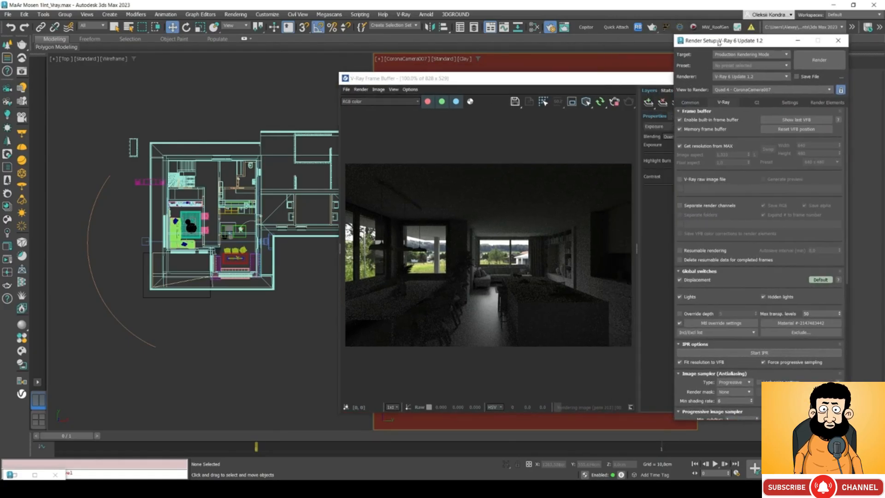
pyautogui.click(92, 288)
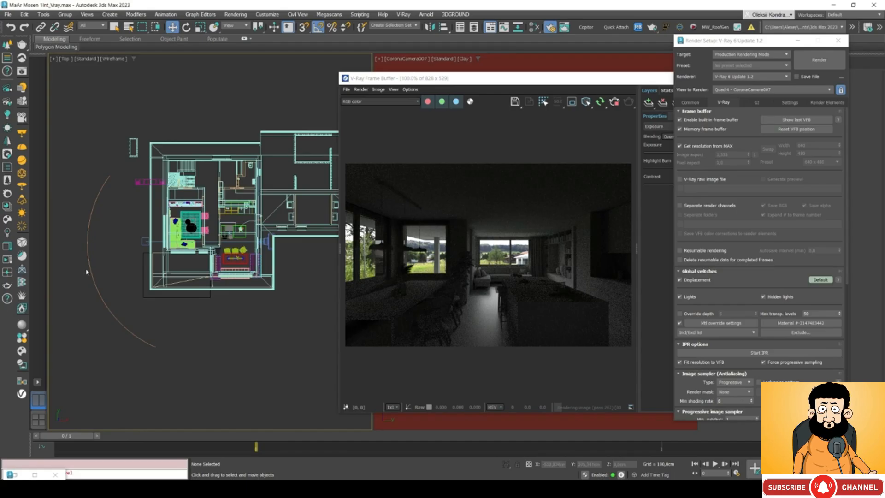
# Step: Review which original material properties the override preserves, and close its settings without changes
pyautogui.moveTo(723, 44); pyautogui.dragTo(639, 40)
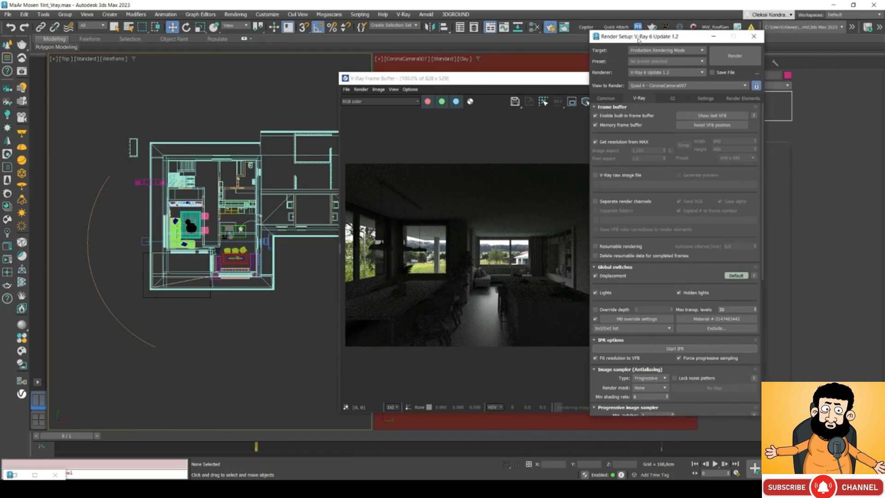
pyautogui.click(636, 319)
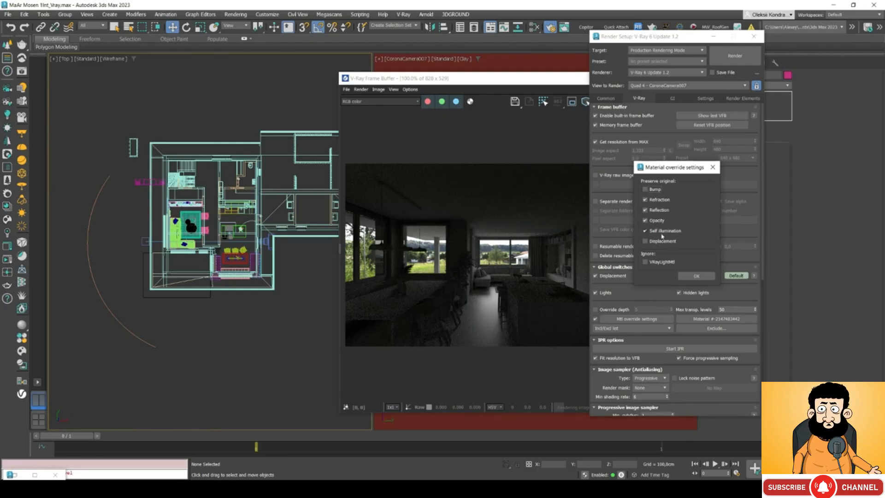
pyautogui.click(713, 167)
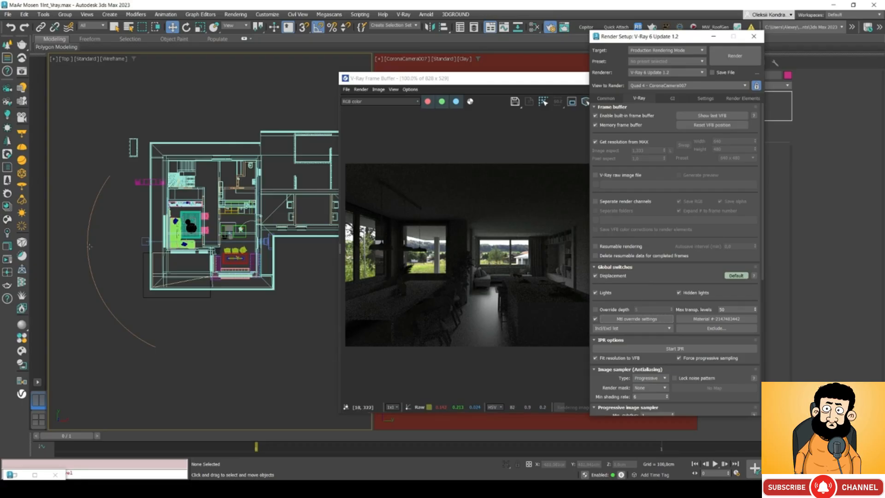
# Step: Add the Glass object to the material override's exclude list alongside Background and accept the list
pyautogui.click(705, 328)
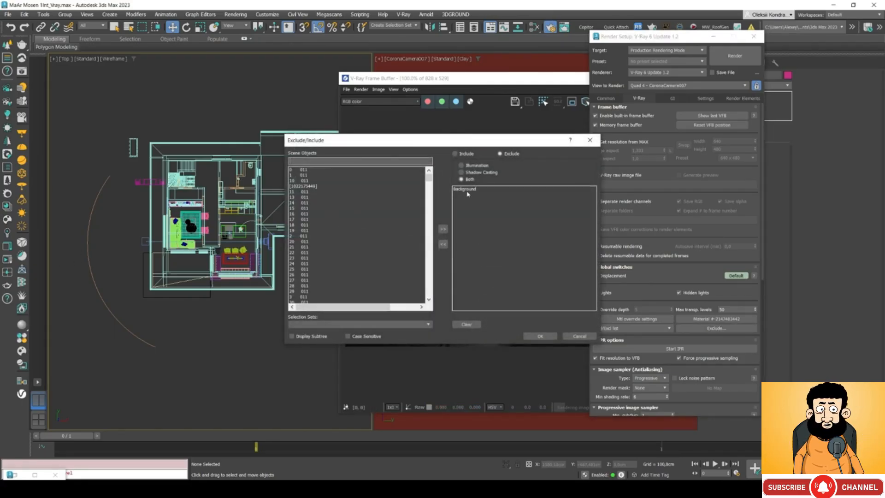
pyautogui.click(467, 193)
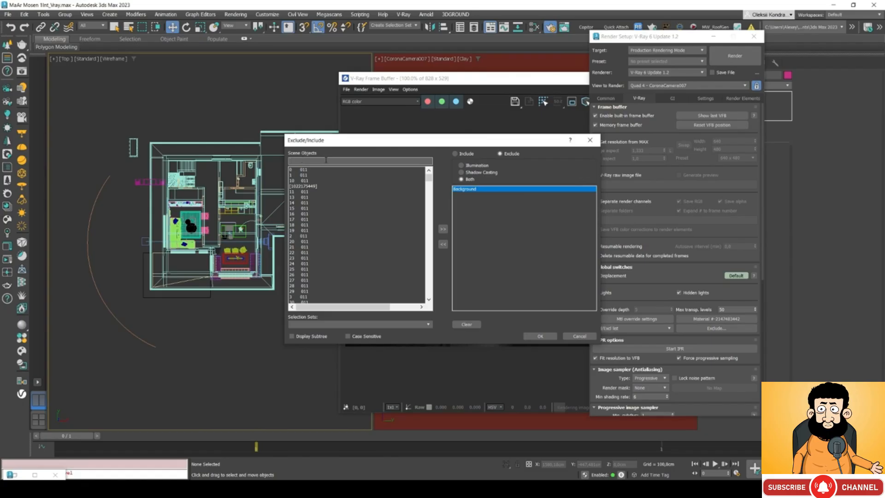
pyautogui.write('gla')
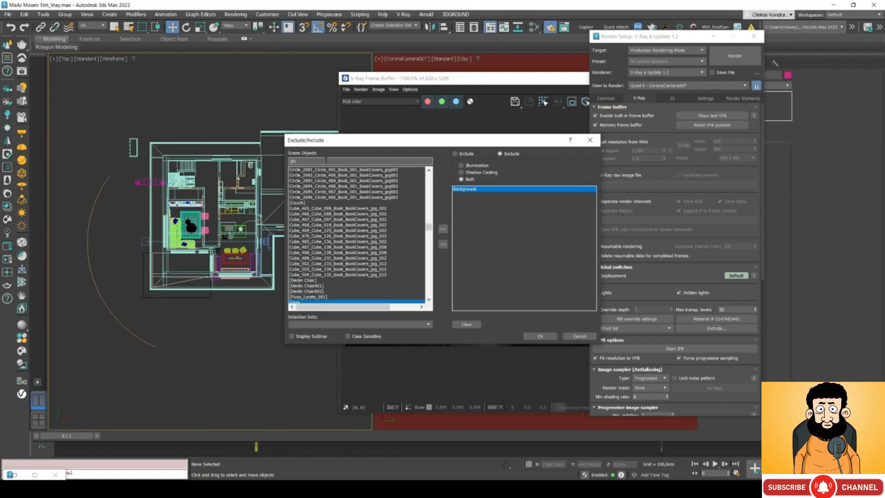
pyautogui.click(443, 229)
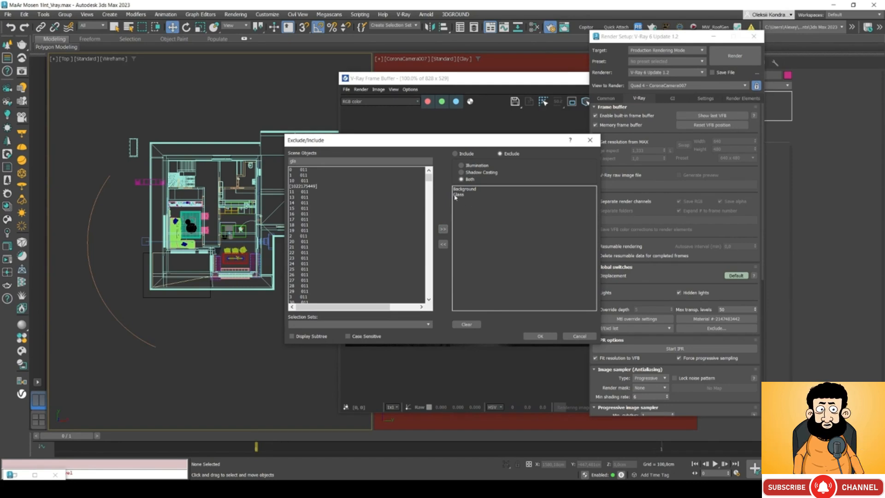
pyautogui.click(540, 336)
# Step: Minimize the render setup and reposition the frame buffer so the light creation options are accessible
pyautogui.moveTo(466, 83); pyautogui.dragTo(472, 104)
pyautogui.moveTo(673, 39); pyautogui.dragTo(729, 43)
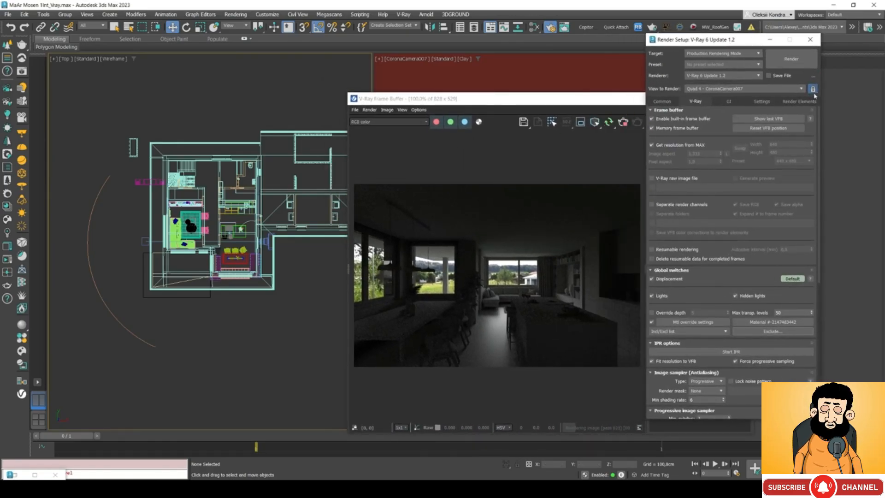
pyautogui.moveTo(545, 103); pyautogui.dragTo(540, 122)
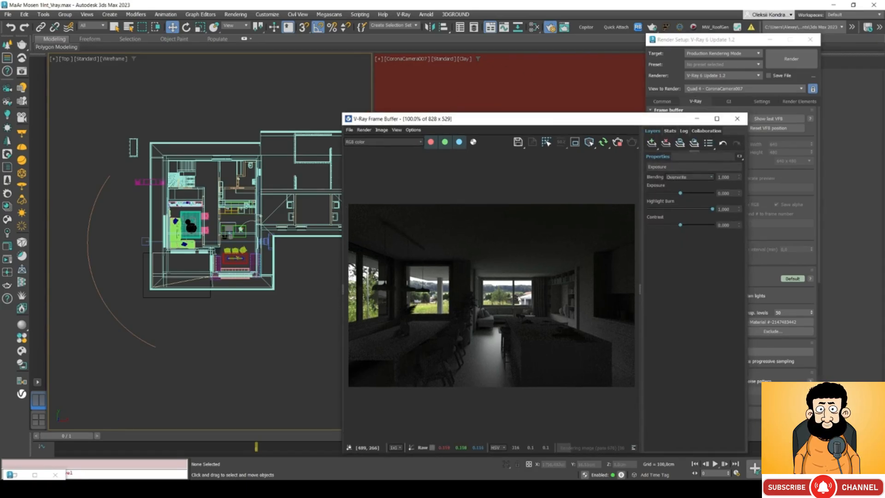
pyautogui.click(770, 40)
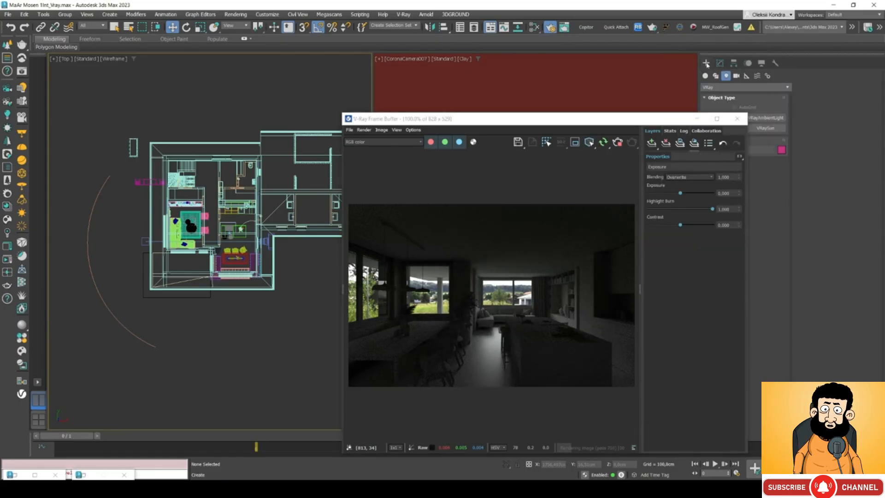
pyautogui.moveTo(638, 119); pyautogui.dragTo(581, 73)
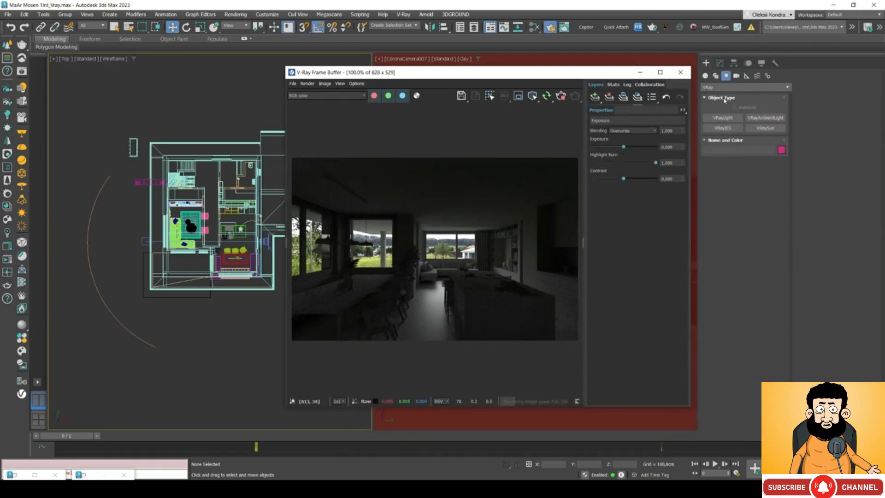
# Step: Draw a plane VRayLight about 312 by 334 cm west of the house in the top view and show its parameters
pyautogui.click(723, 119)
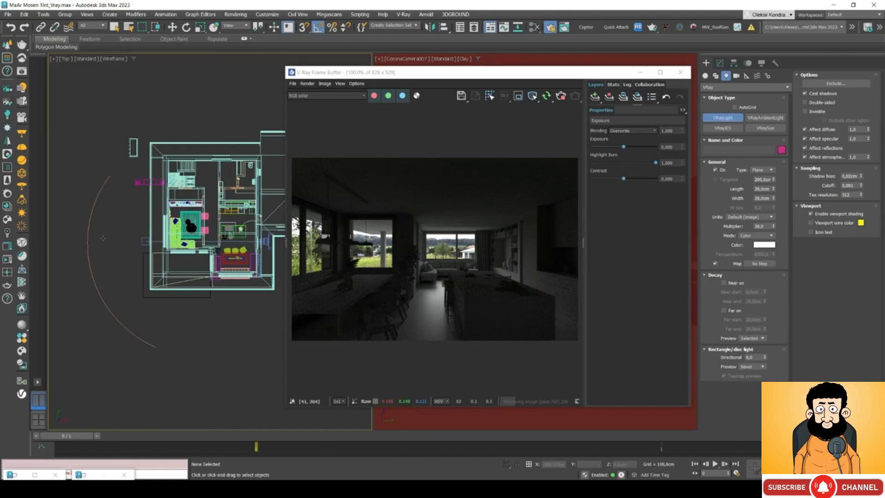
pyautogui.moveTo(93, 225); pyautogui.dragTo(129, 263)
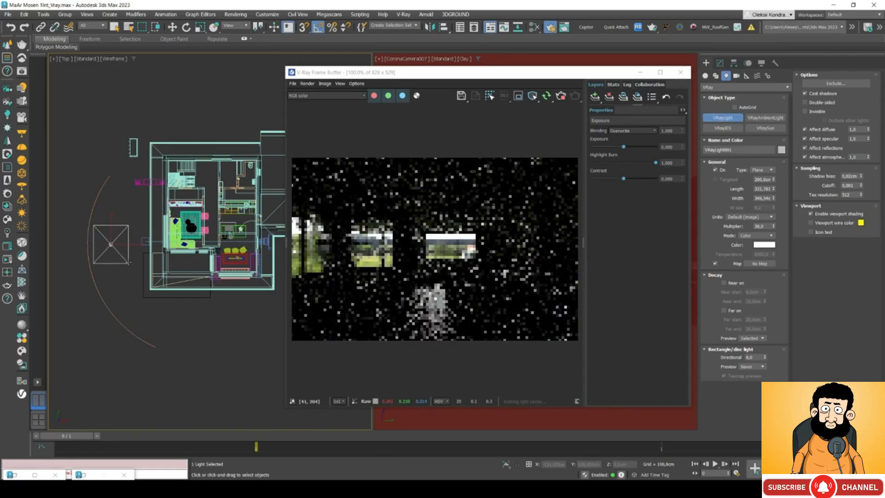
pyautogui.press('w')
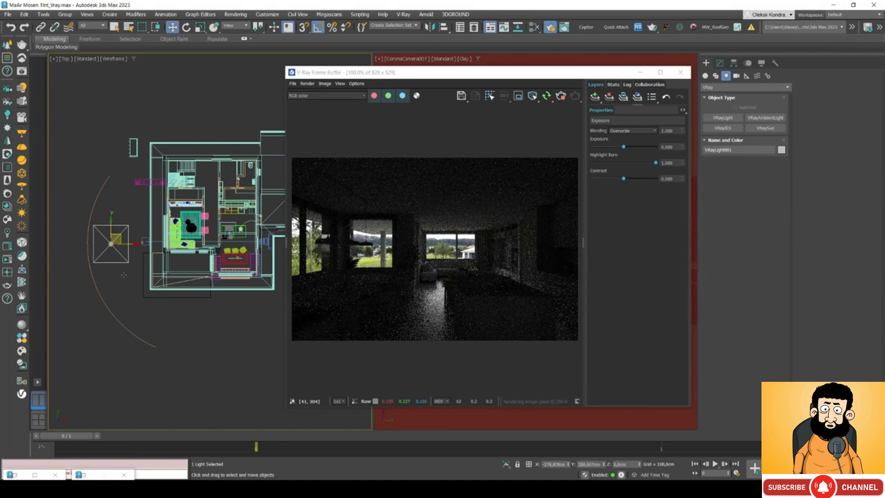
pyautogui.click(720, 63)
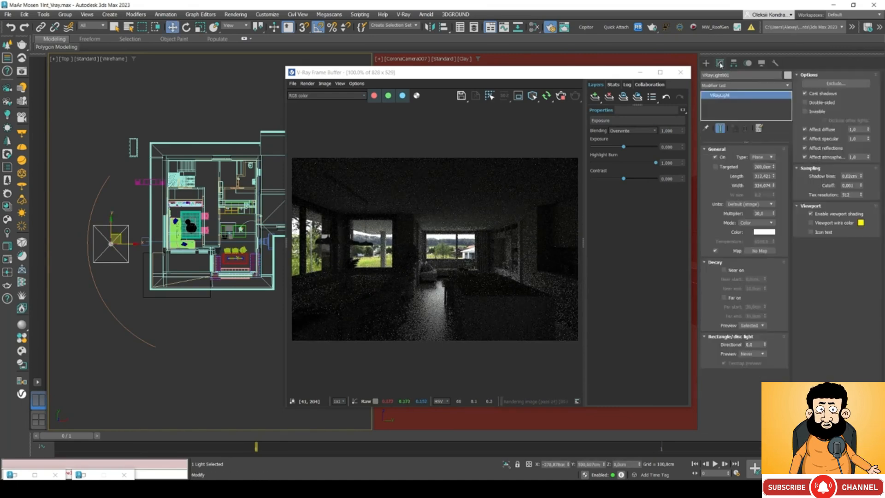
# Step: Make the plane light targeted and move its target east into the house interior
pyautogui.click(716, 167)
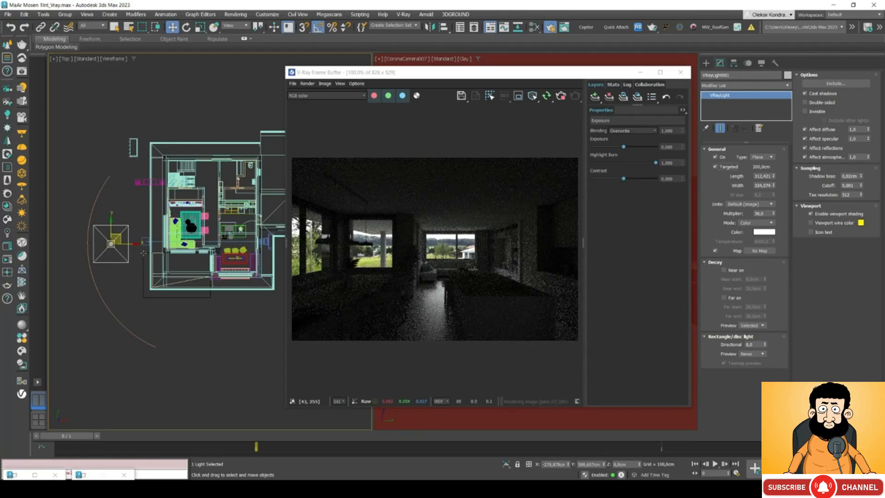
pyautogui.rightClick(109, 248)
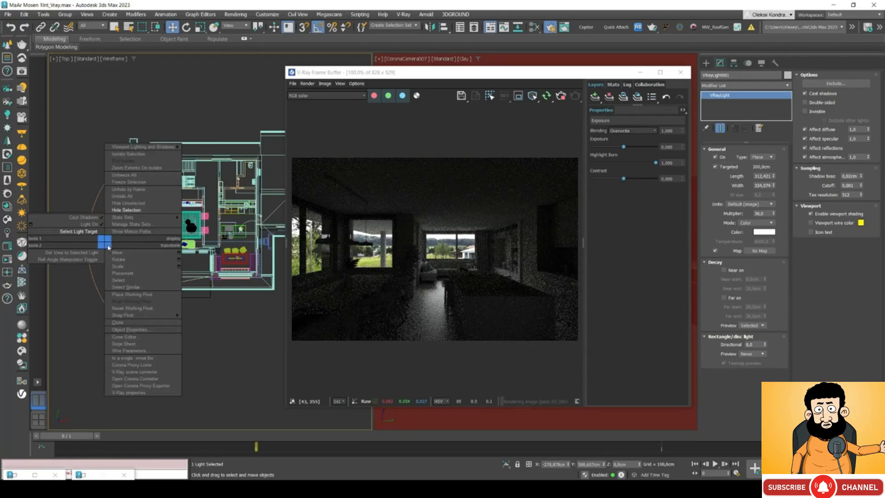
pyautogui.click(79, 232)
pyautogui.moveTo(128, 242); pyautogui.dragTo(234, 242)
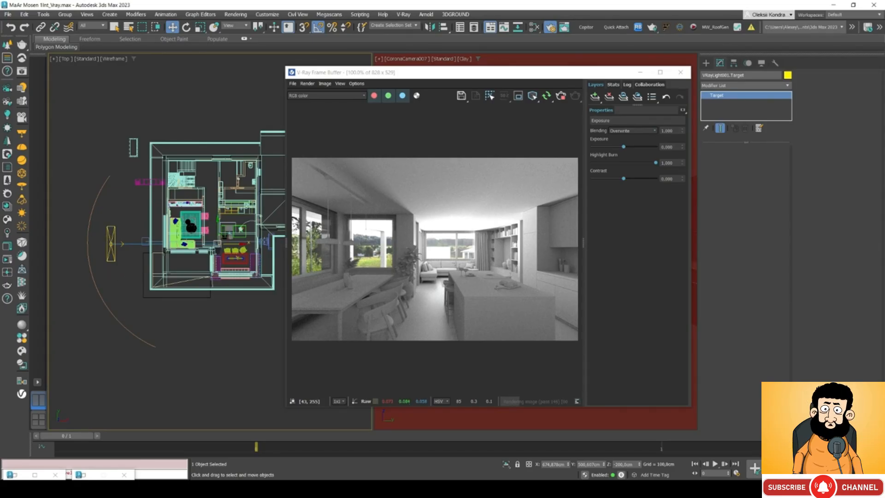
# Step: Move the plane light to the south side of the house, outside the living area, and shift the frame buffer off the plan
pyautogui.click(111, 240)
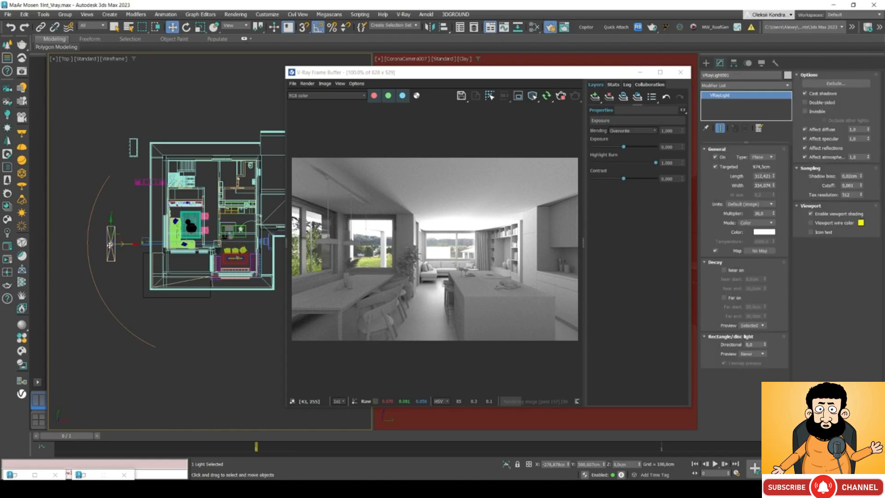
pyautogui.moveTo(117, 243); pyautogui.dragTo(222, 333)
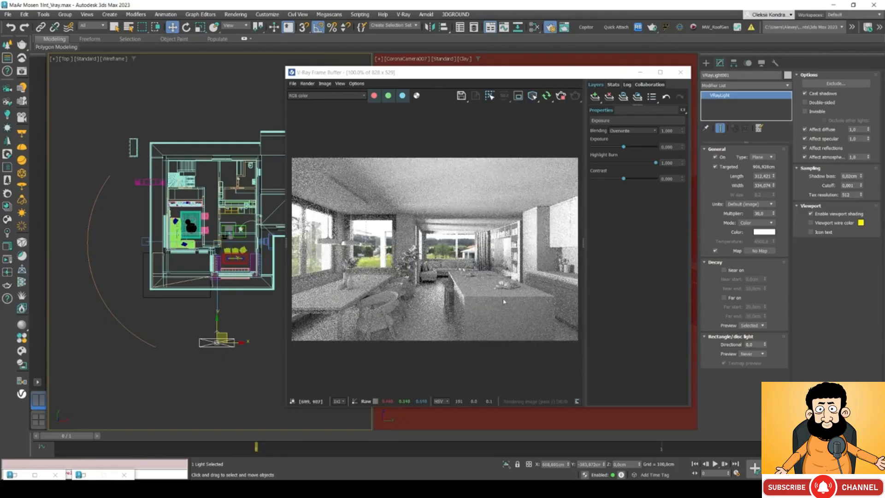
pyautogui.moveTo(420, 76); pyautogui.dragTo(530, 77)
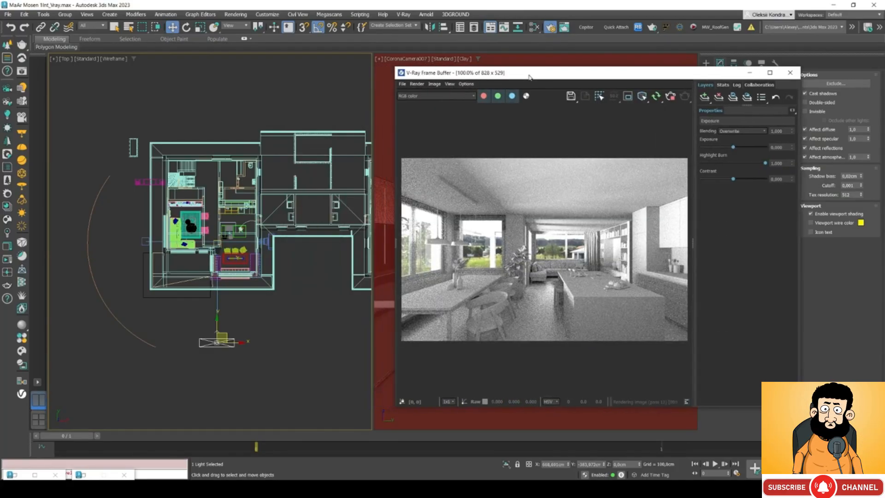
# Step: In the left view, raise the plane light above the roofline and lift its target to floor level, and return to the top view
pyautogui.press('l')
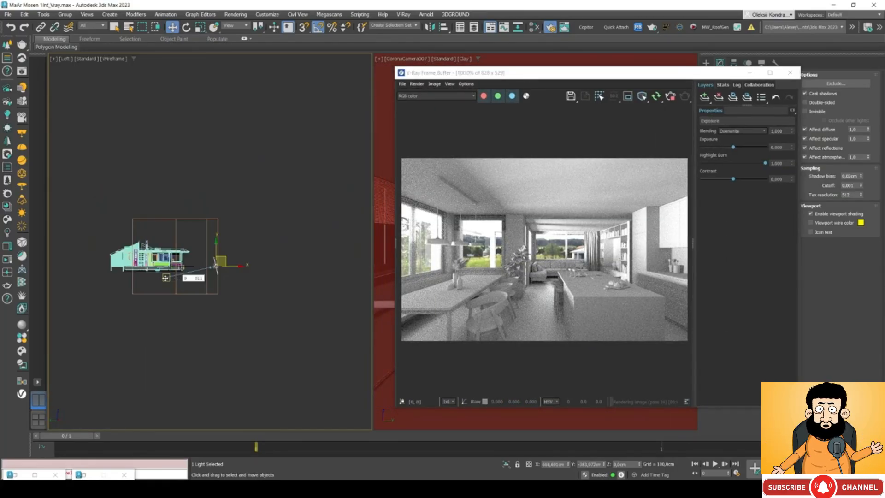
pyautogui.scroll(3, 160, 277)
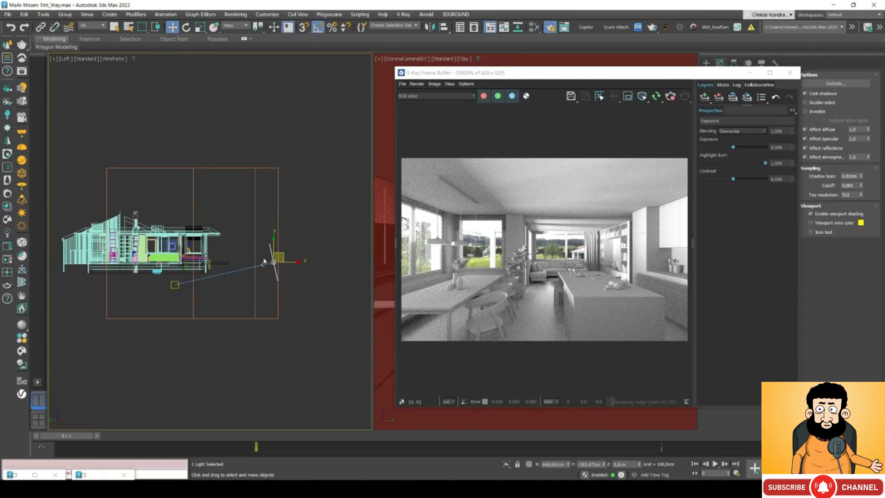
pyautogui.moveTo(279, 255); pyautogui.dragTo(271, 222)
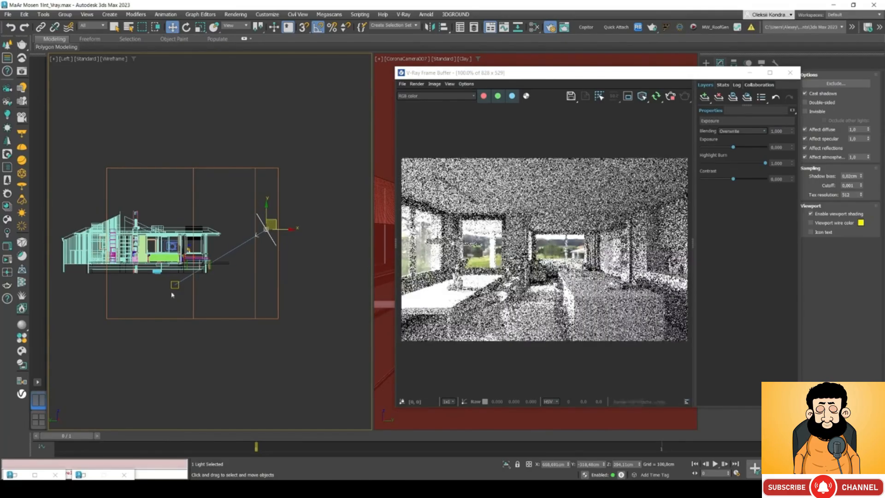
pyautogui.click(175, 286)
pyautogui.moveTo(180, 280); pyautogui.dragTo(164, 259)
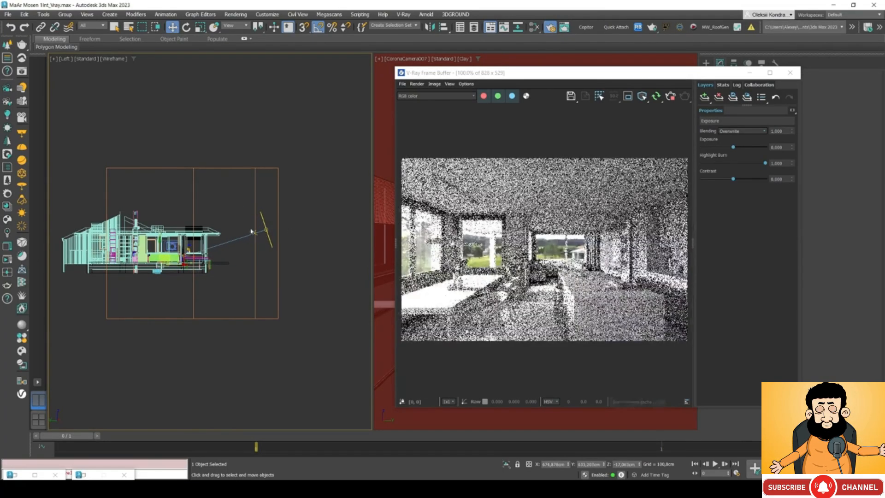
pyautogui.moveTo(266, 229)
pyautogui.mouseDown()
pyautogui.moveTo(249, 224)
pyautogui.moveTo(259, 226)
pyautogui.mouseUp()
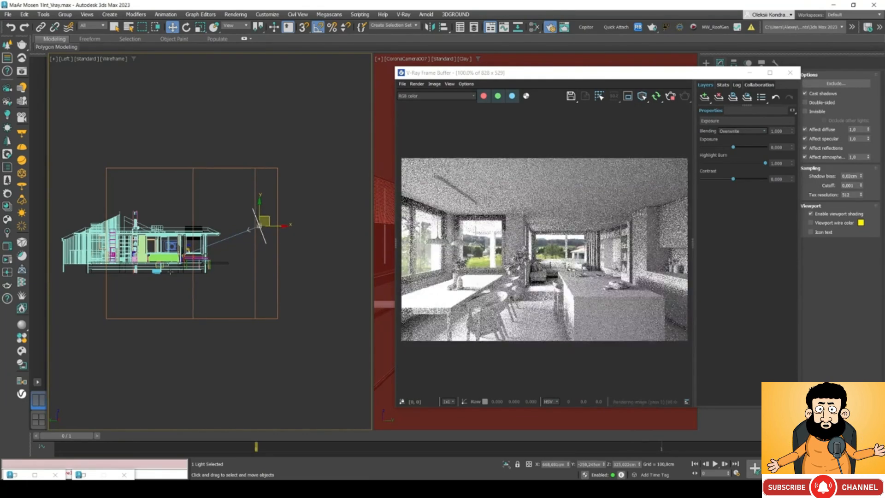
pyautogui.press('t')
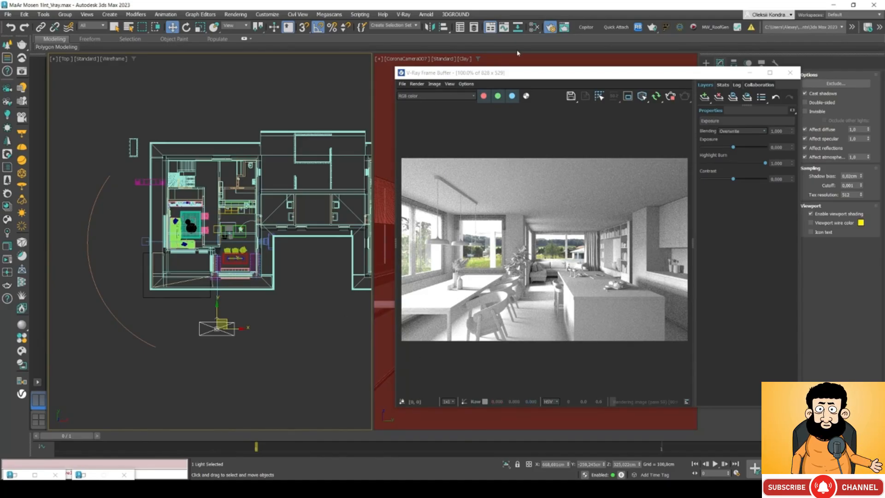
# Step: Lengthen the plane light to about 1341 cm and set its multiplier to 5
pyautogui.moveTo(525, 79); pyautogui.dragTo(428, 73)
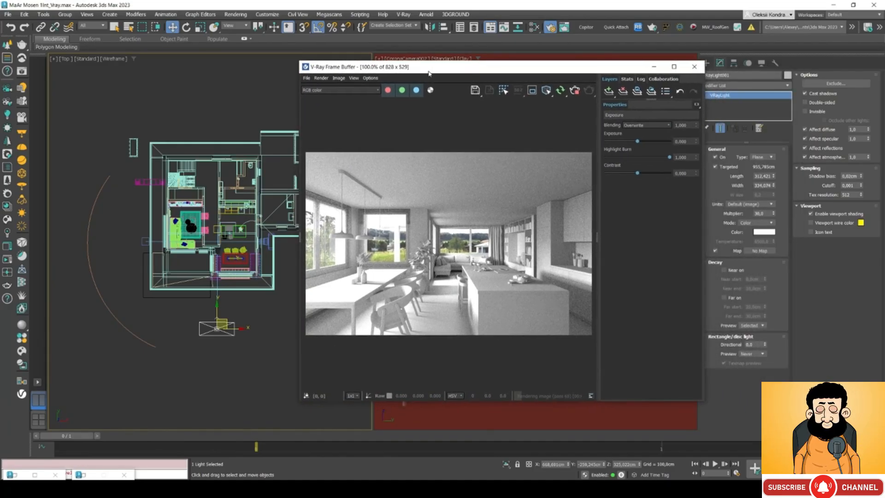
pyautogui.moveTo(774, 178); pyautogui.dragTo(751, 8)
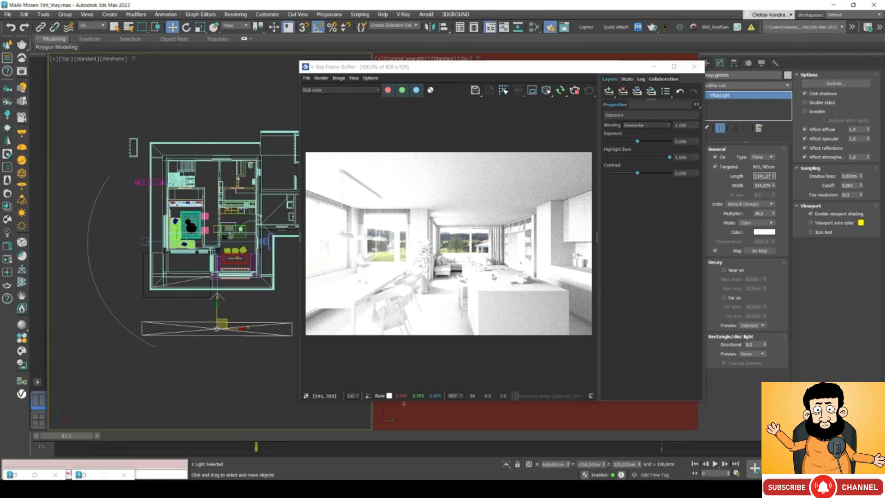
pyautogui.doubleClick(765, 214)
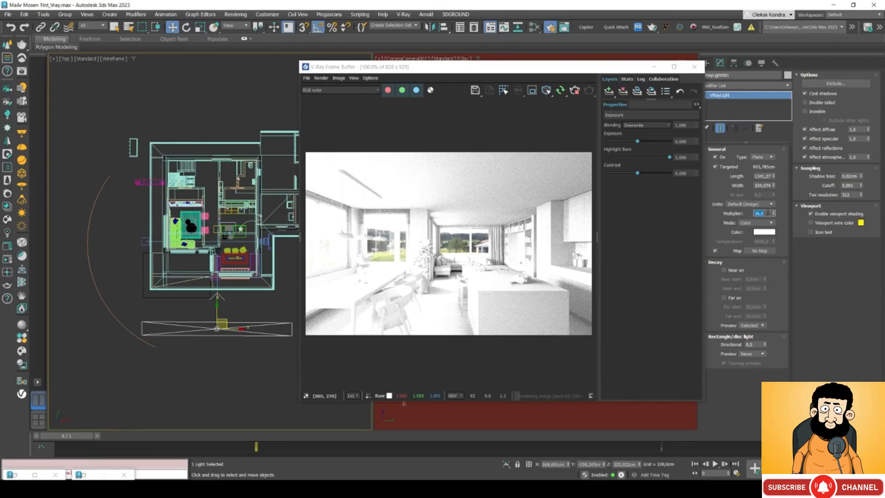
pyautogui.write('5')
pyautogui.press('Return')
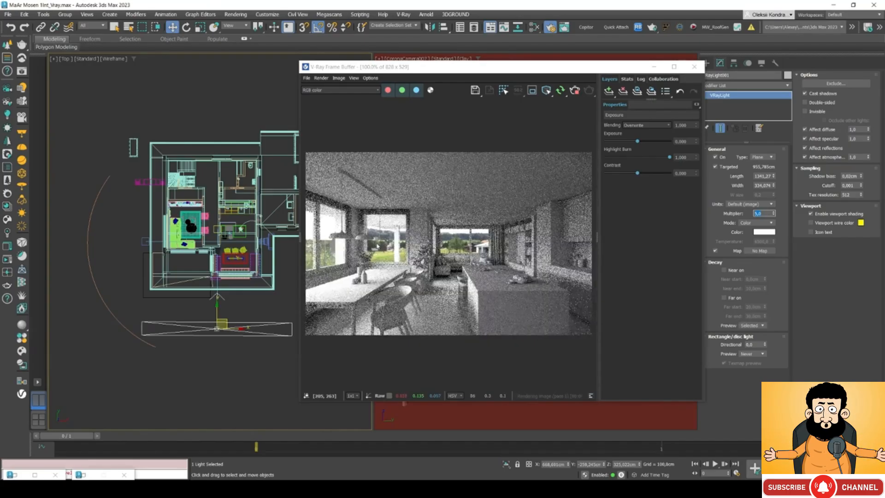
# Step: Try a directional value of 0.3 on the plane light and reset it to 0
pyautogui.click(319, 225)
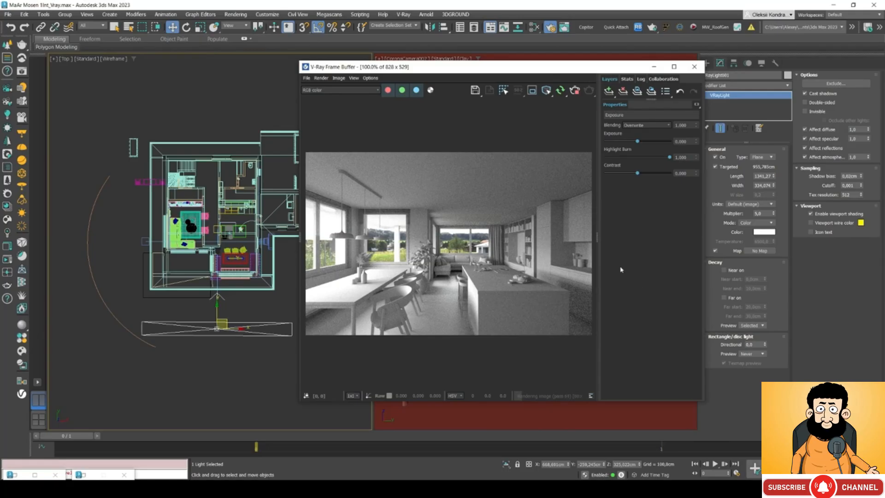
pyautogui.click(758, 344)
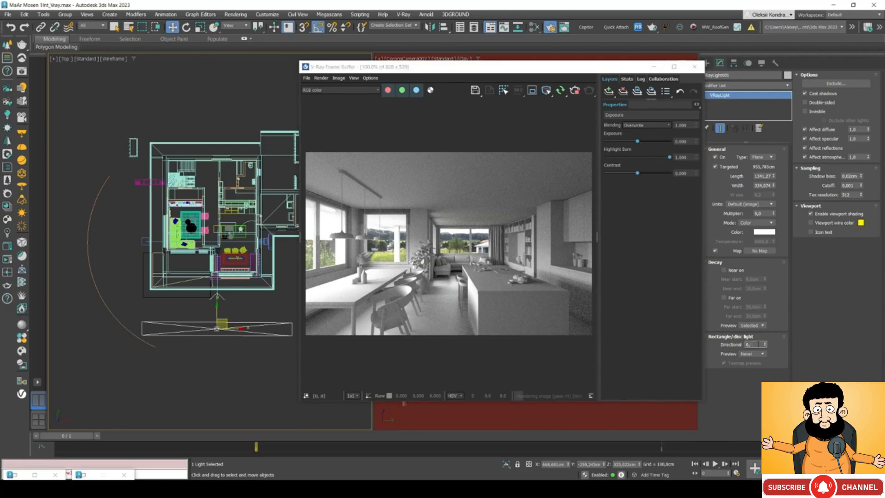
pyautogui.press('Return')
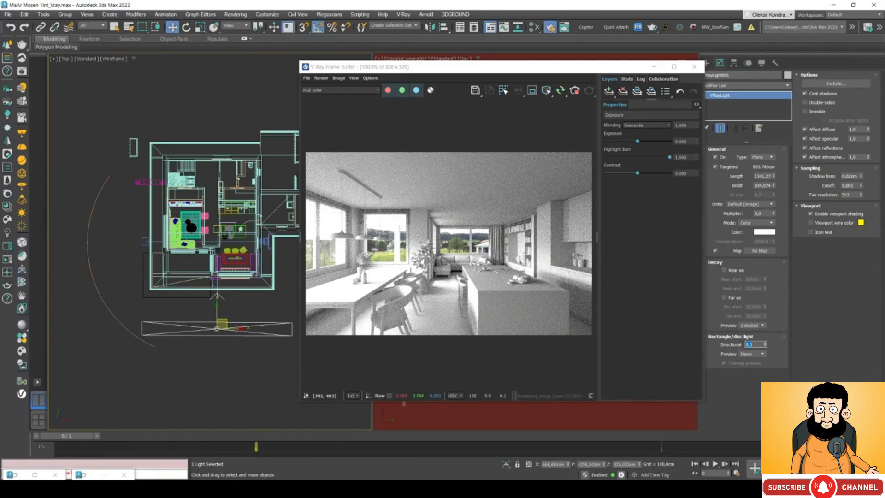
pyautogui.write('0')
pyautogui.press('Return')
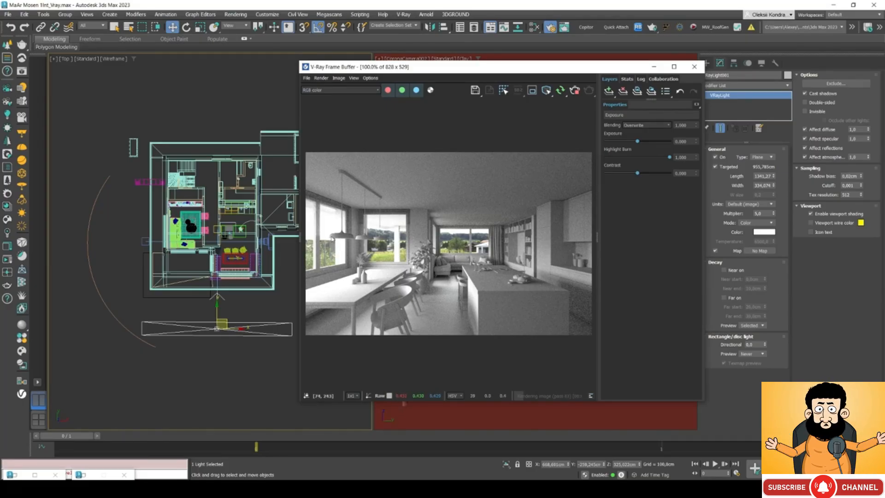
# Step: Make the plane light invisible and stop it affecting reflections and specular
pyautogui.click(805, 112)
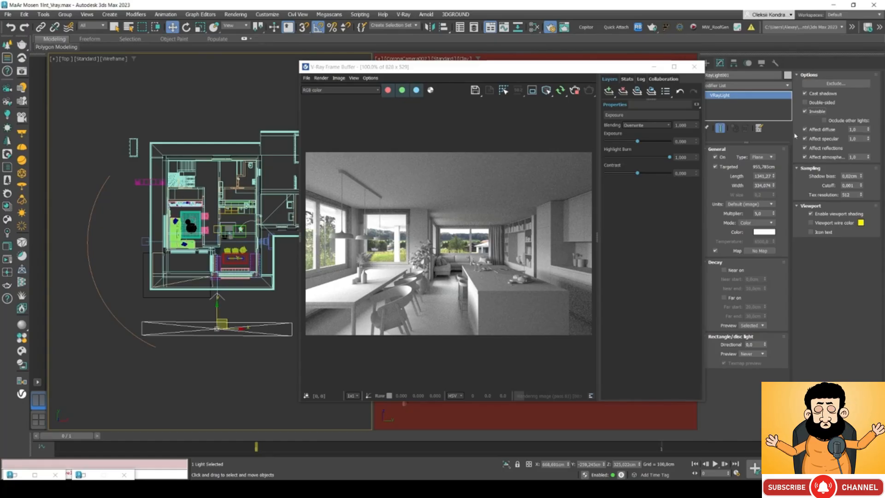
pyautogui.click(805, 148)
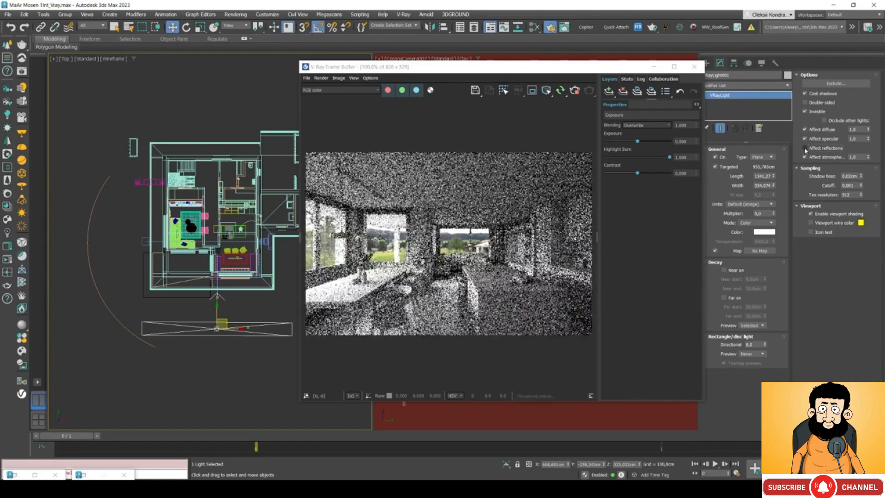
pyautogui.click(805, 139)
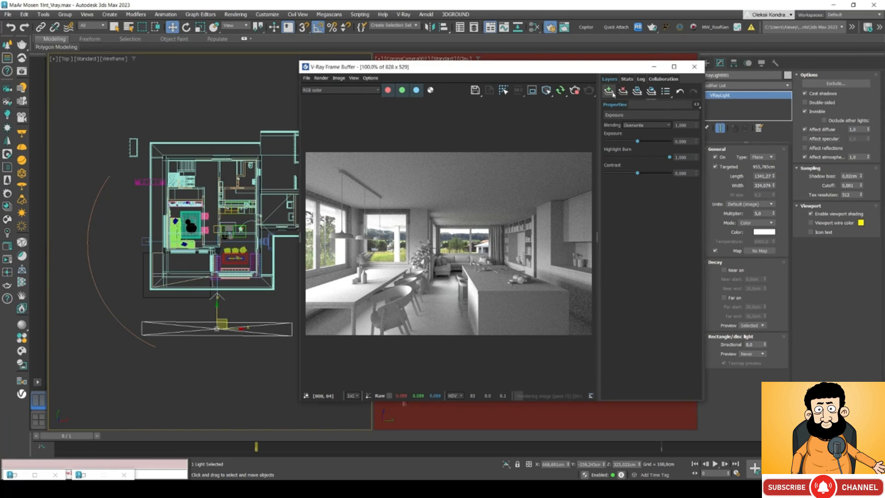
# Step: Choose the Exposure layer in the frame buffer and lower its Highlight Burn to 0.470
pyautogui.click(613, 93)
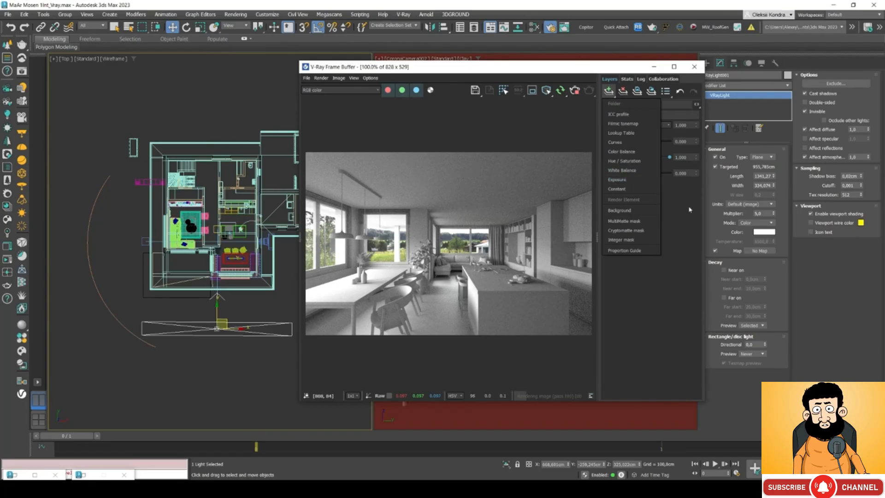
pyautogui.click(617, 180)
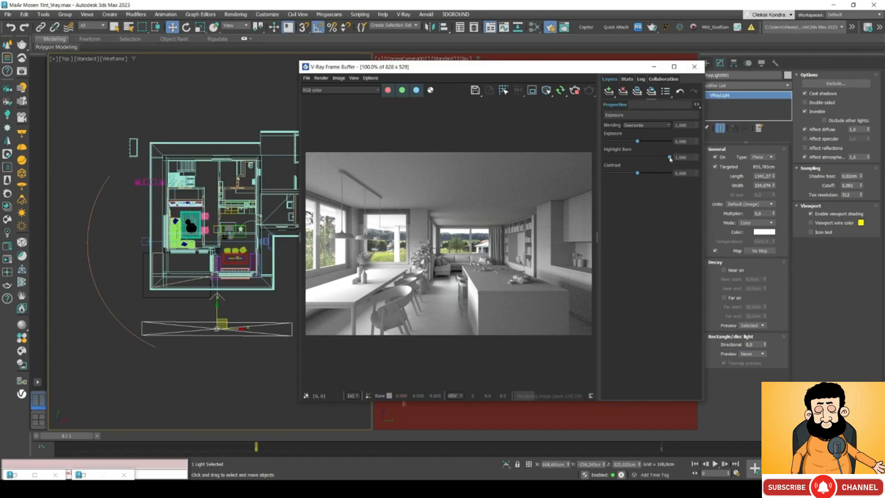
pyautogui.moveTo(670, 159); pyautogui.dragTo(640, 162)
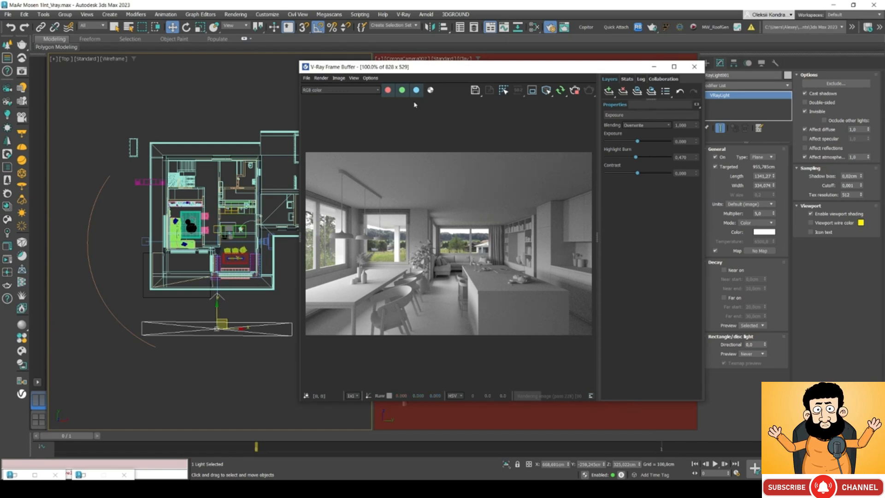
# Step: Clone the south plane light as an independent copy on the west side of the house, facing the interior
pyautogui.moveTo(400, 71); pyautogui.dragTo(451, 63)
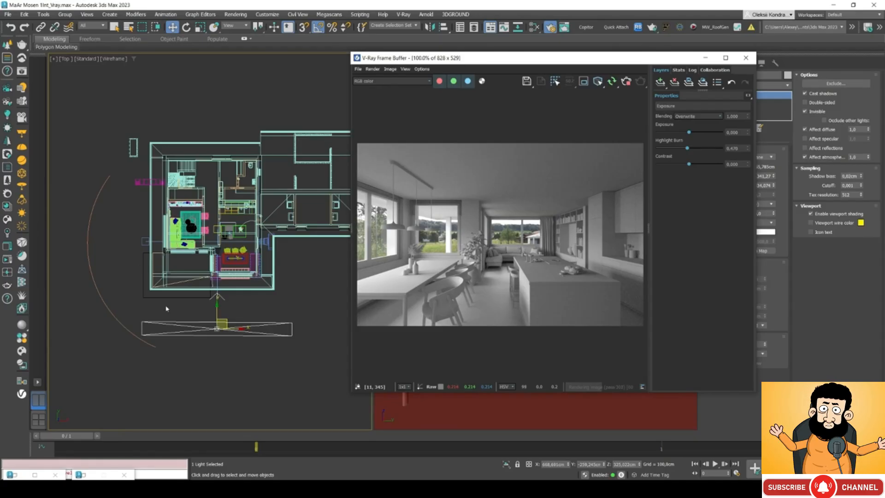
pyautogui.moveTo(167, 308); pyautogui.dragTo(218, 345, button='middle')
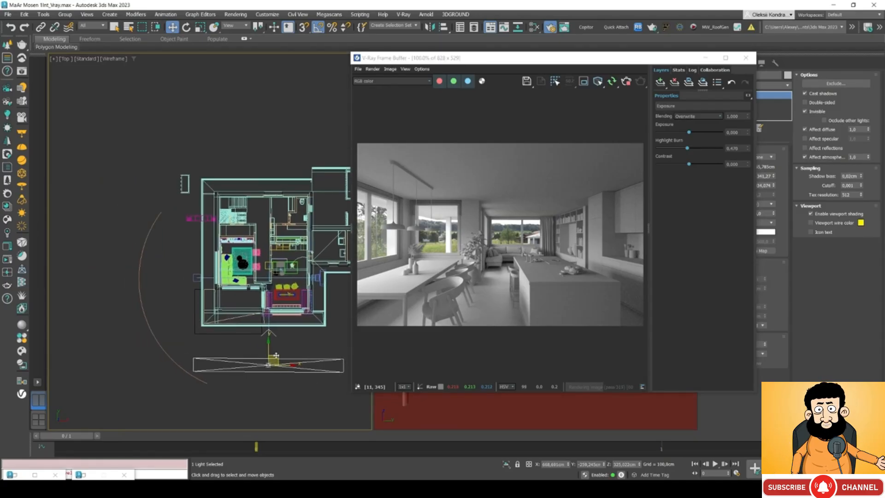
pyautogui.moveTo(276, 355)
pyautogui.mouseDown()
pyautogui.moveTo(145, 351)
pyautogui.moveTo(144, 255)
pyautogui.mouseUp()
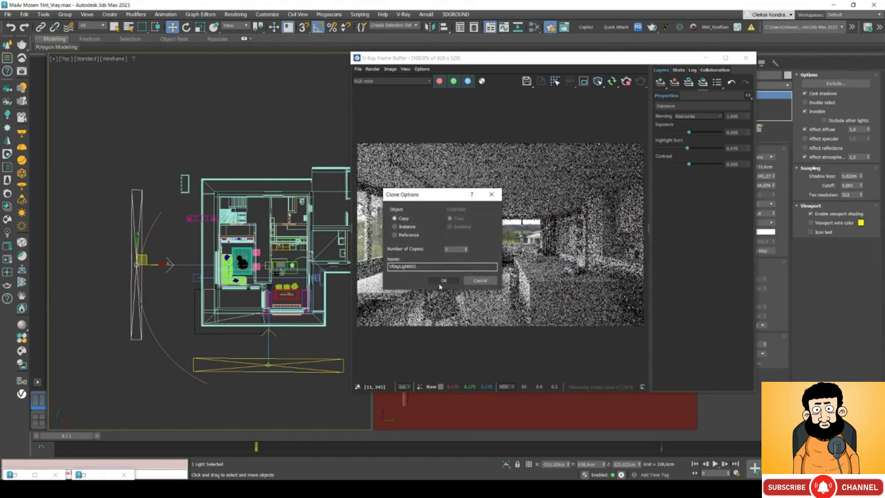
pyautogui.press('Return')
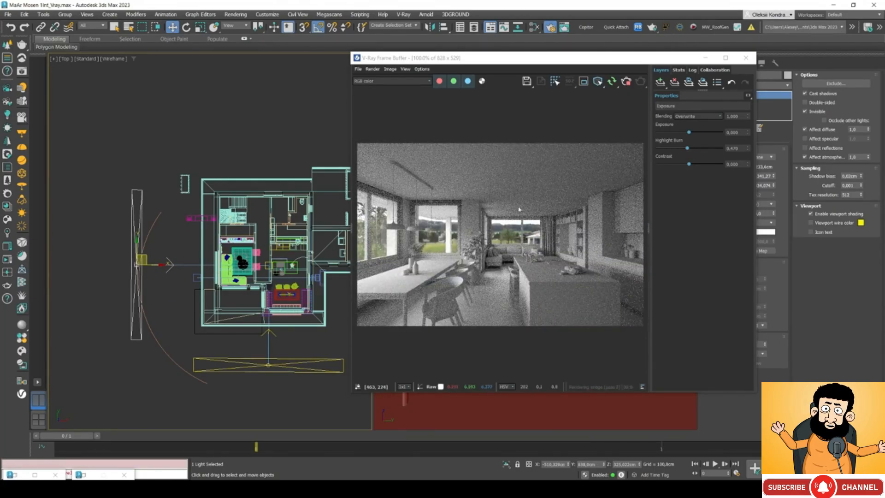
# Step: Exclude the Background and Glass objects from the west plane light for both illumination and shadow casting
pyautogui.moveTo(497, 60); pyautogui.dragTo(423, 73)
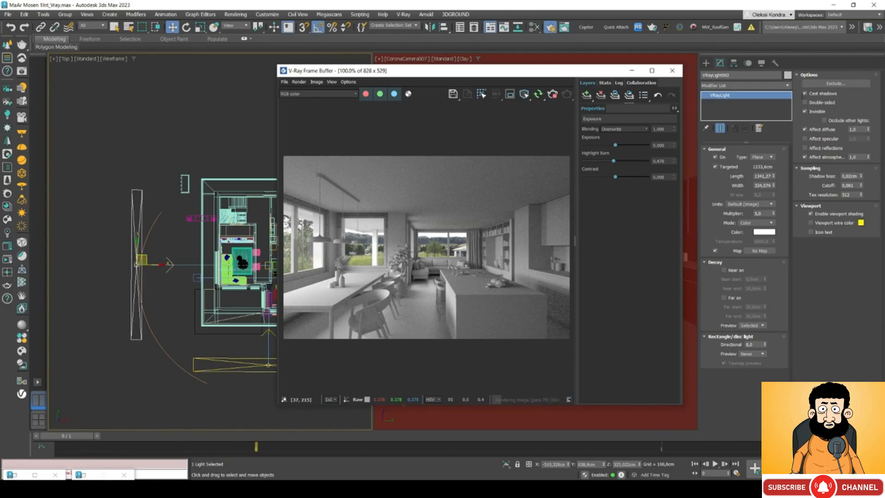
pyautogui.click(816, 87)
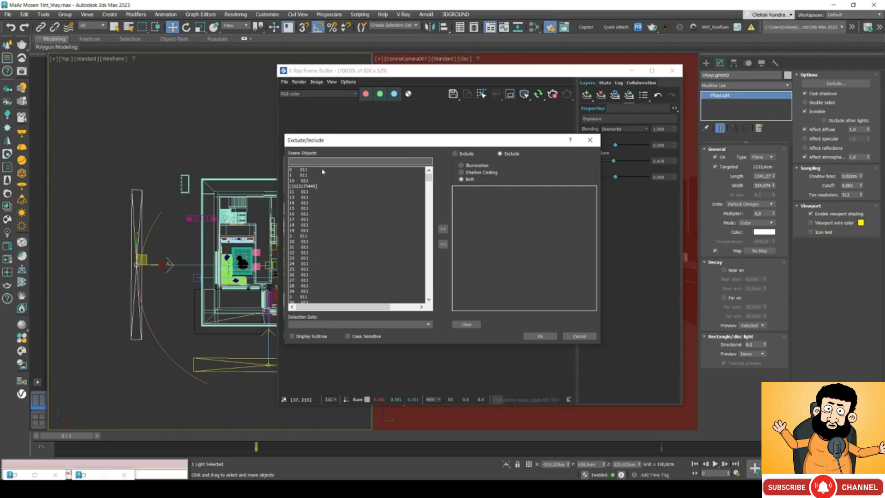
pyautogui.write('ba')
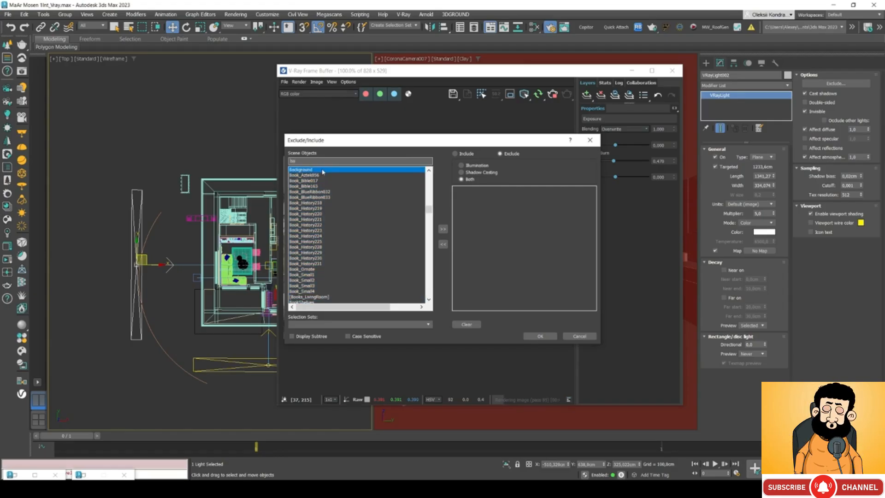
pyautogui.click(443, 230)
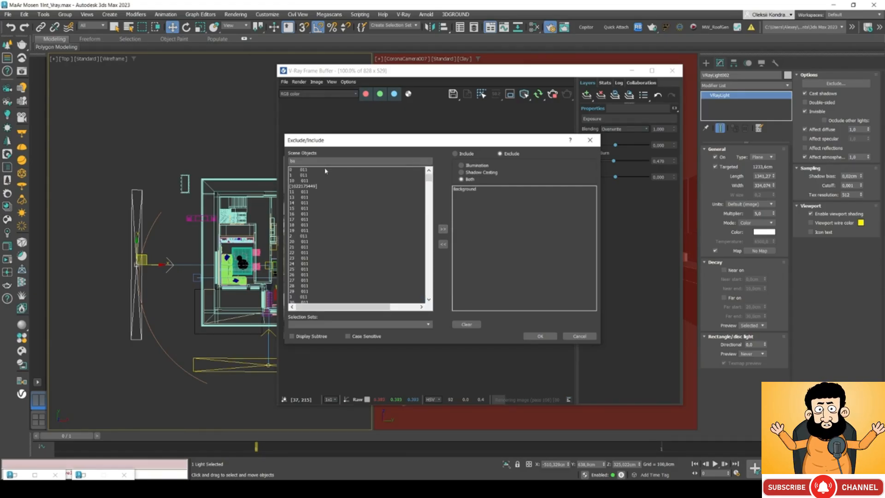
pyautogui.moveTo(317, 161); pyautogui.dragTo(265, 161)
pyautogui.write('glass')
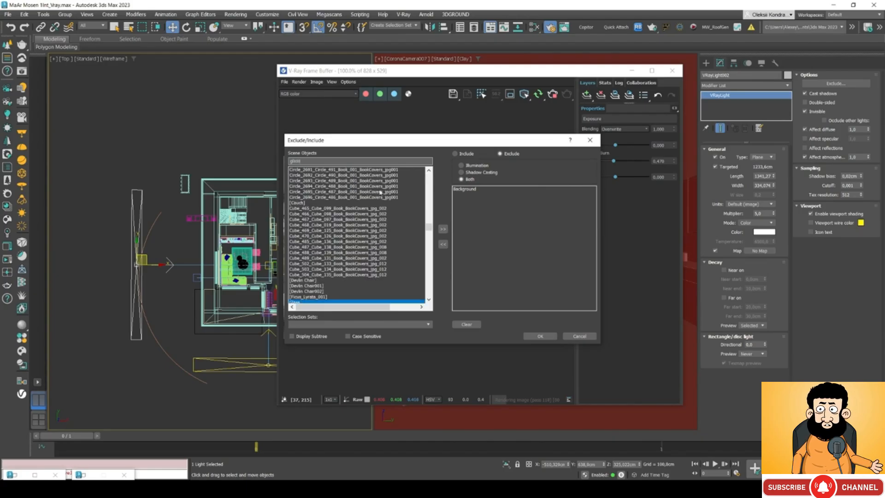
pyautogui.click(443, 229)
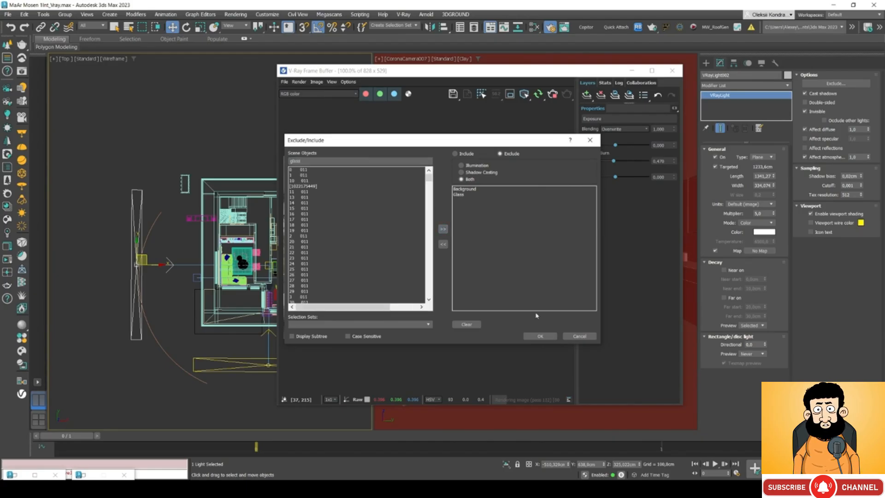
pyautogui.click(540, 336)
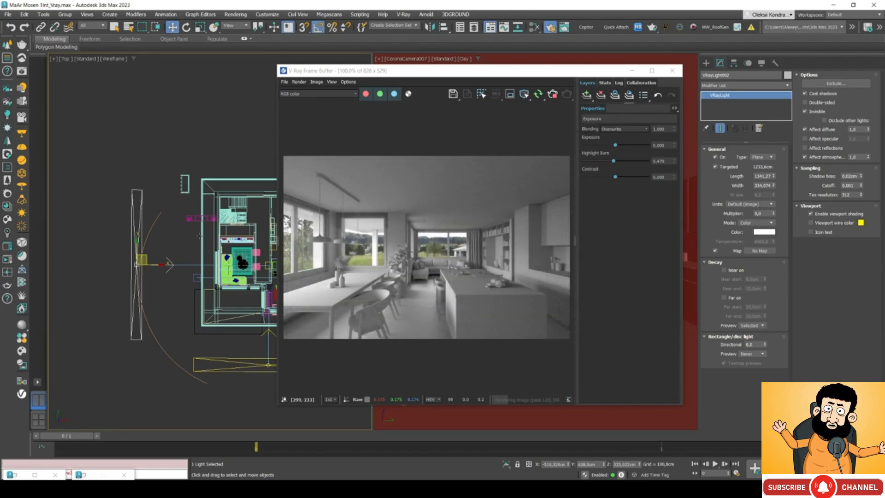
# Step: Move the west plane light closer to the house and set its multiplier to 2
pyautogui.moveTo(157, 264); pyautogui.dragTo(175, 265)
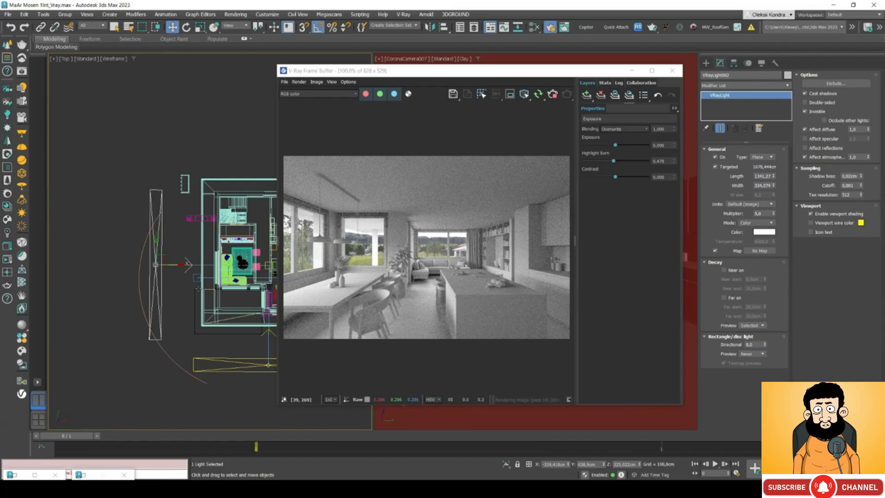
pyautogui.moveTo(244, 342); pyautogui.dragTo(211, 338, button='middle')
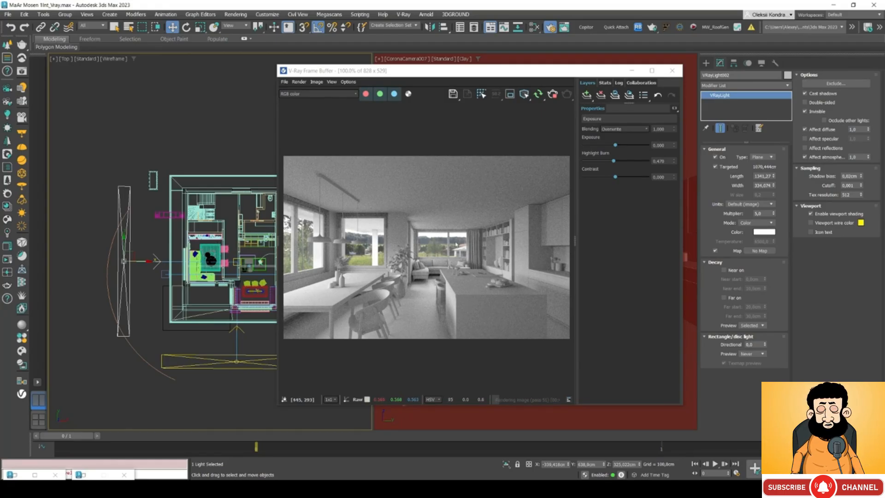
pyautogui.doubleClick(766, 214)
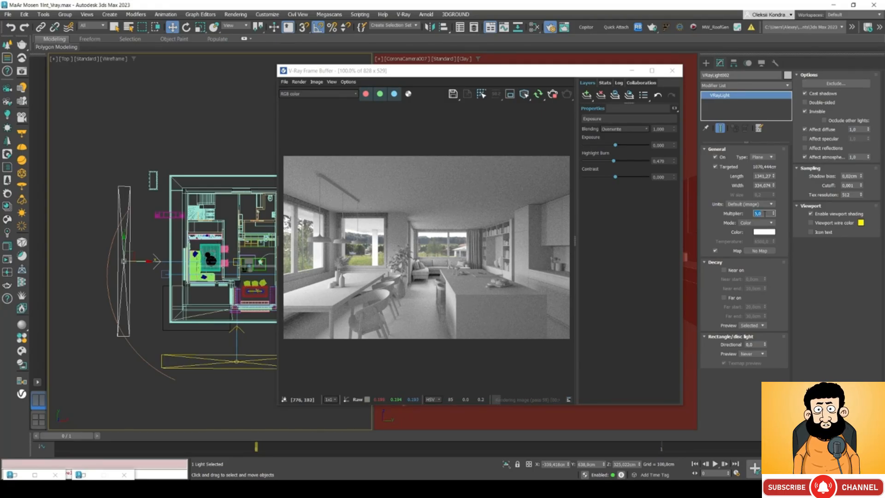
pyautogui.write('2')
pyautogui.press('Return')
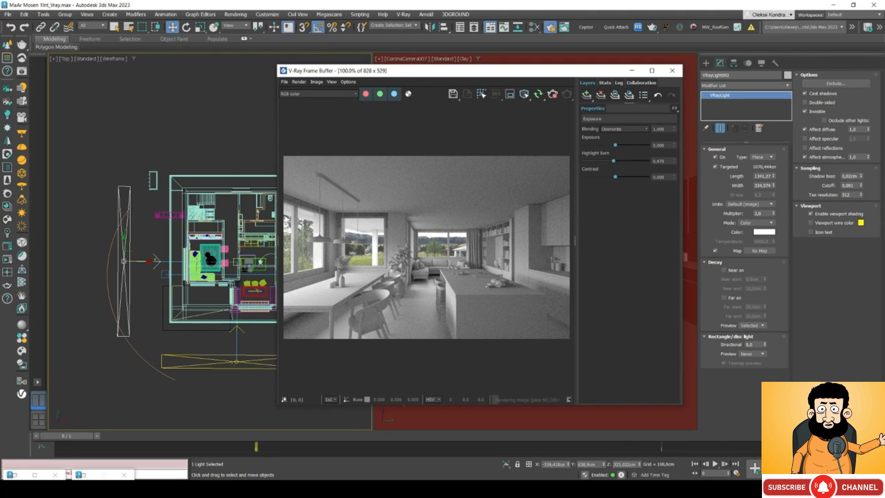
# Step: Switch the south plane light to Temperature mode and set its temperature to 8000
pyautogui.click(232, 360)
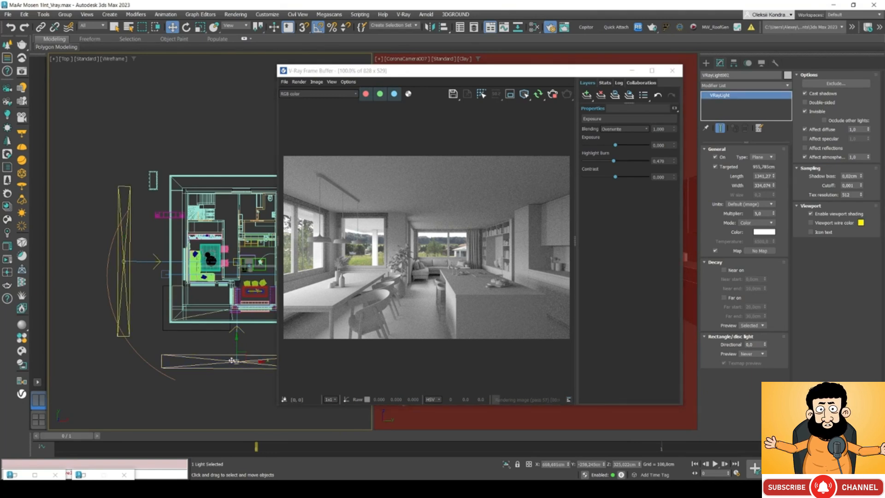
pyautogui.click(749, 224)
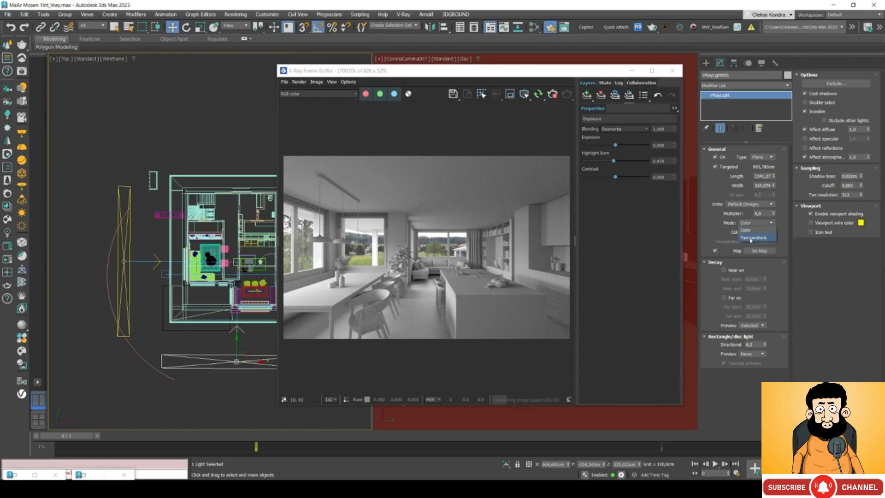
pyautogui.click(751, 238)
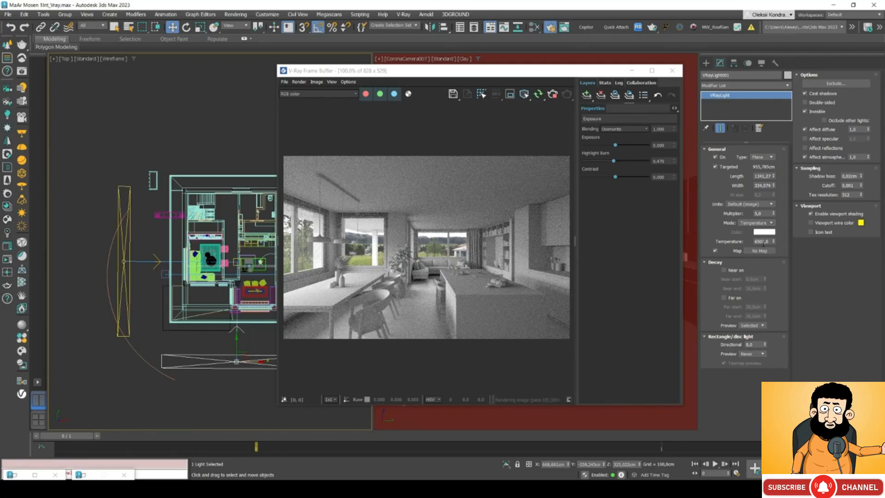
pyautogui.doubleClick(764, 241)
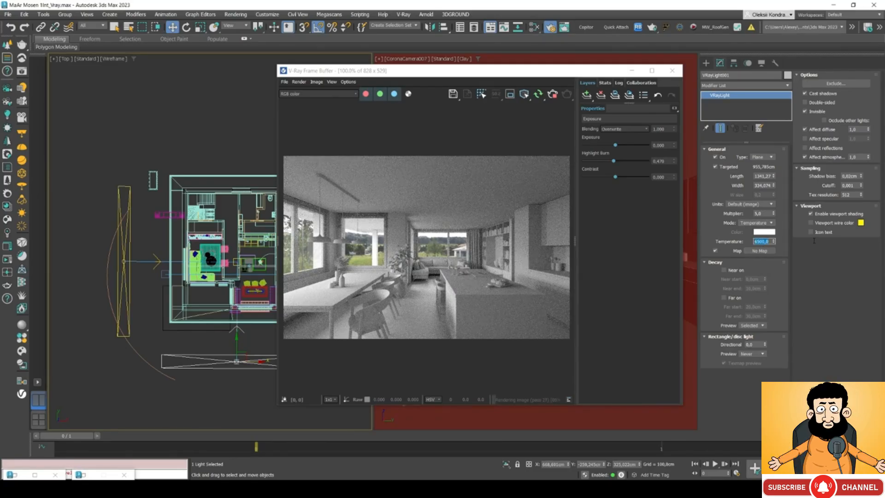
pyautogui.write('80')
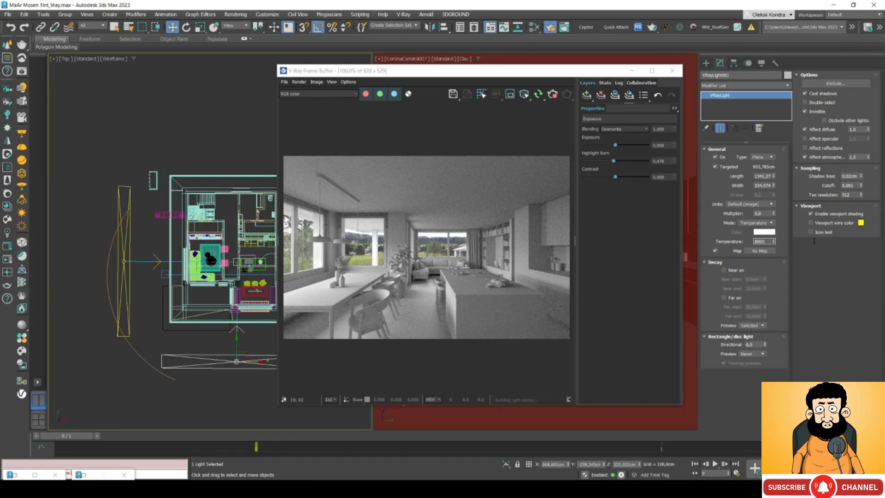
pyautogui.press('Return')
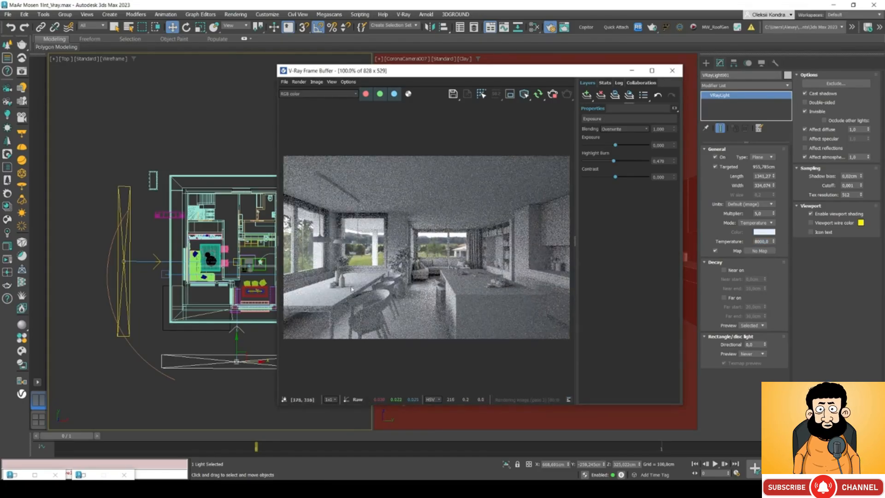
# Step: Give the west plane light a temperature of 8000 in Temperature mode and shift the frame buffer off the plan
pyautogui.click(126, 261)
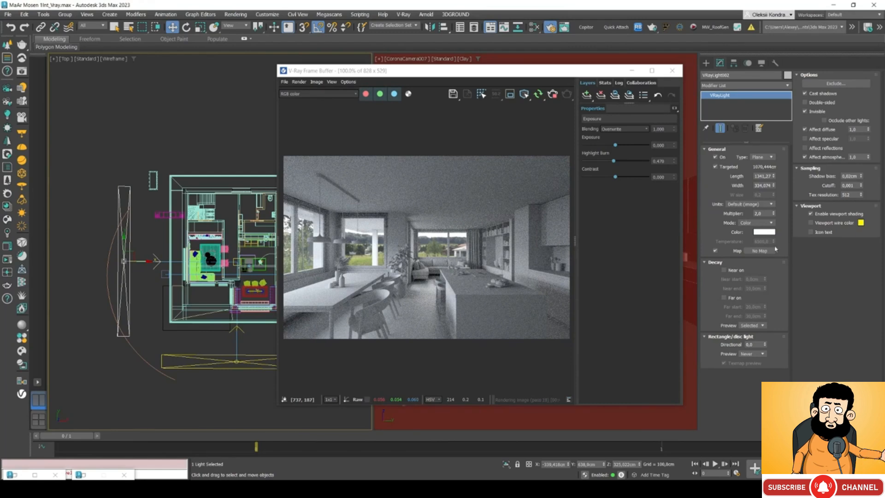
pyautogui.click(758, 223)
pyautogui.click(756, 232)
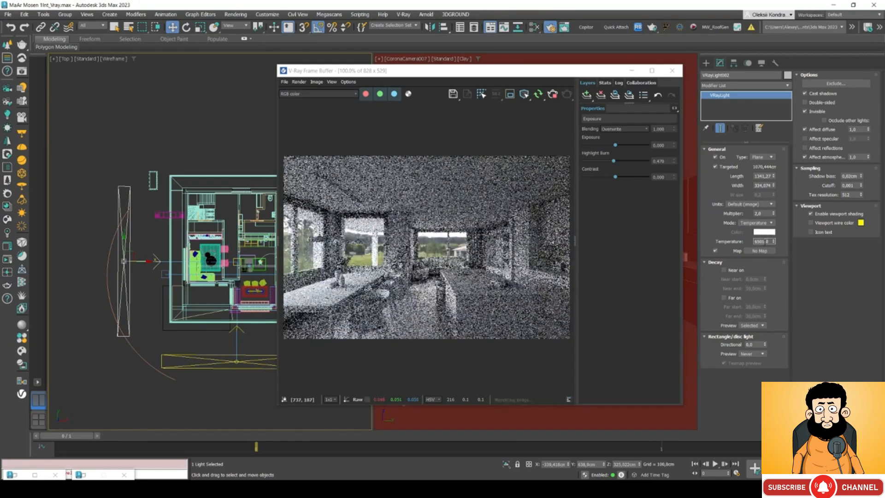
pyautogui.write('8000')
pyautogui.press('Return')
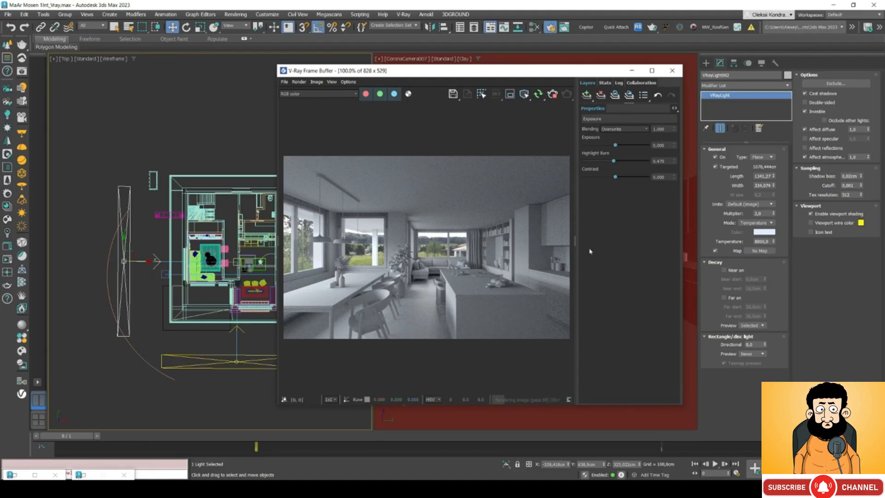
pyautogui.moveTo(378, 73); pyautogui.dragTo(403, 65)
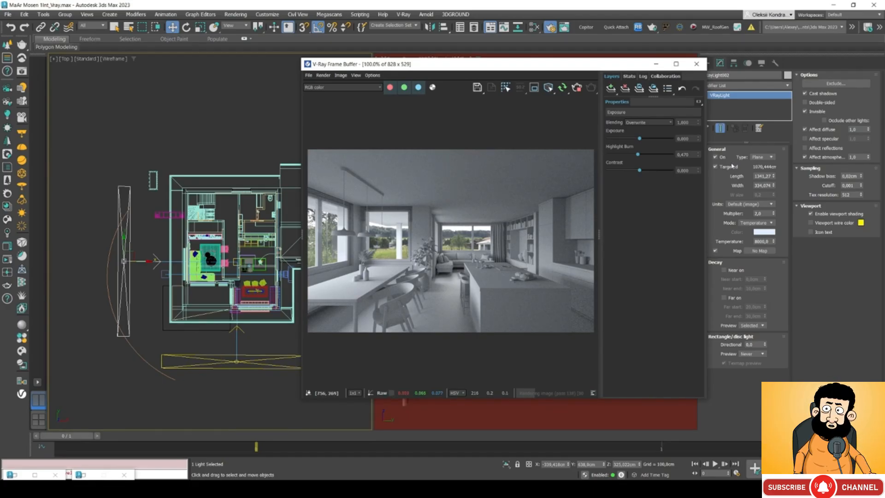
# Step: Switch off the west and south plane lights and shift the frame buffer clear of the light settings
pyautogui.click(716, 157)
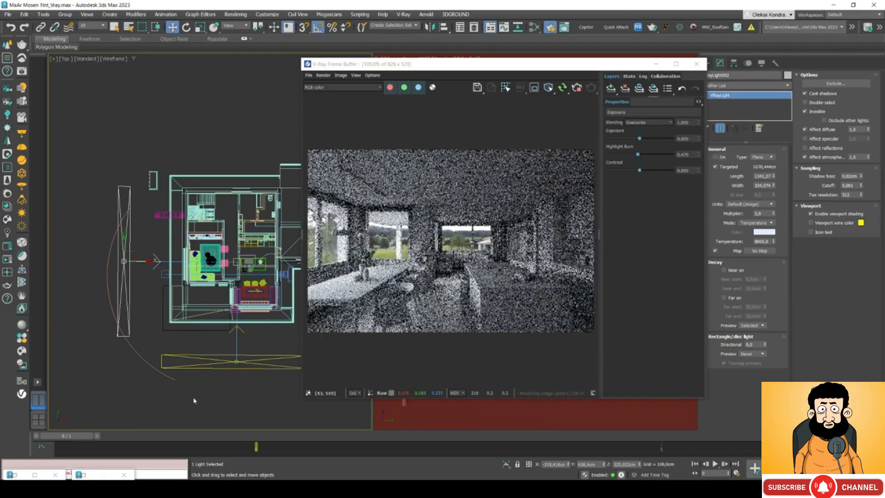
pyautogui.click(235, 361)
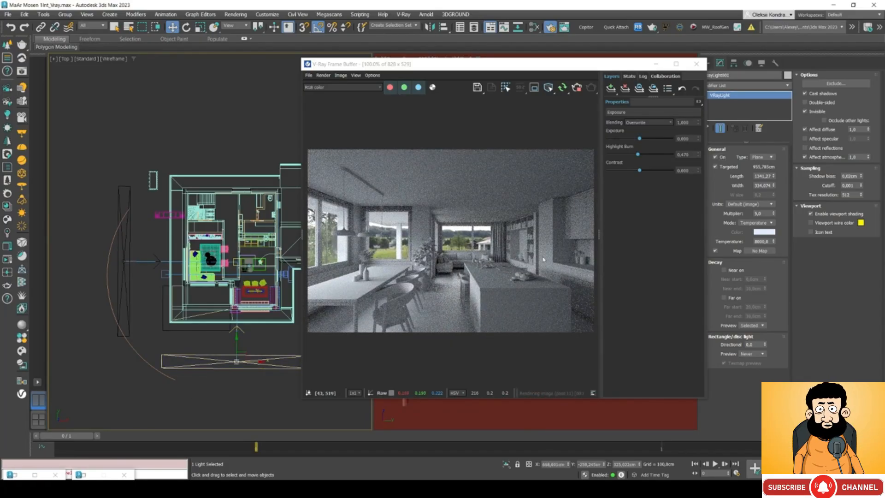
pyautogui.click(716, 156)
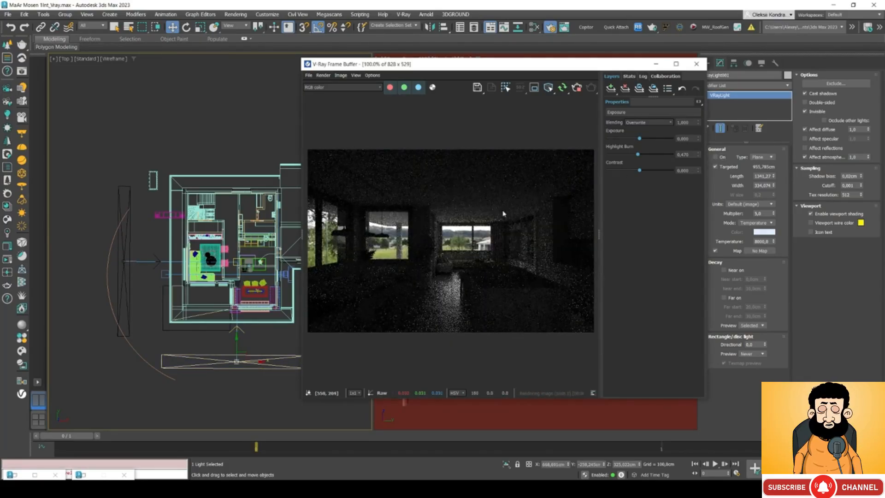
pyautogui.moveTo(433, 69); pyautogui.dragTo(427, 76)
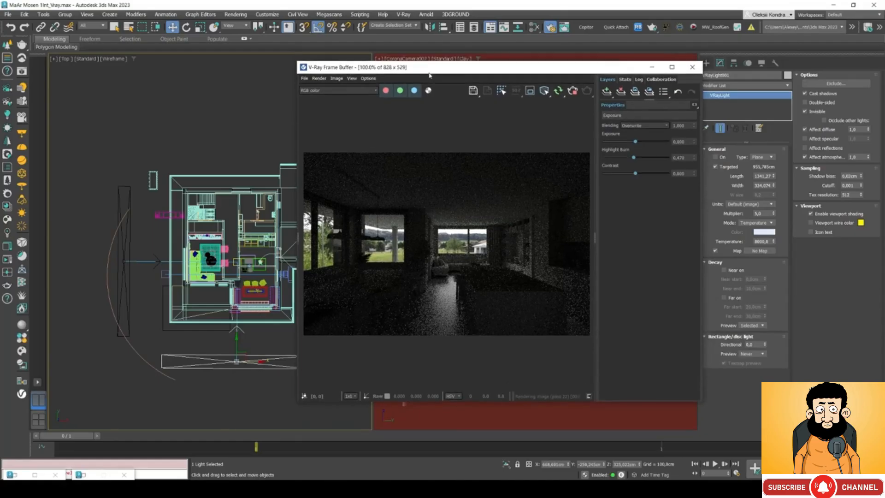
pyautogui.moveTo(603, 74); pyautogui.dragTo(591, 72)
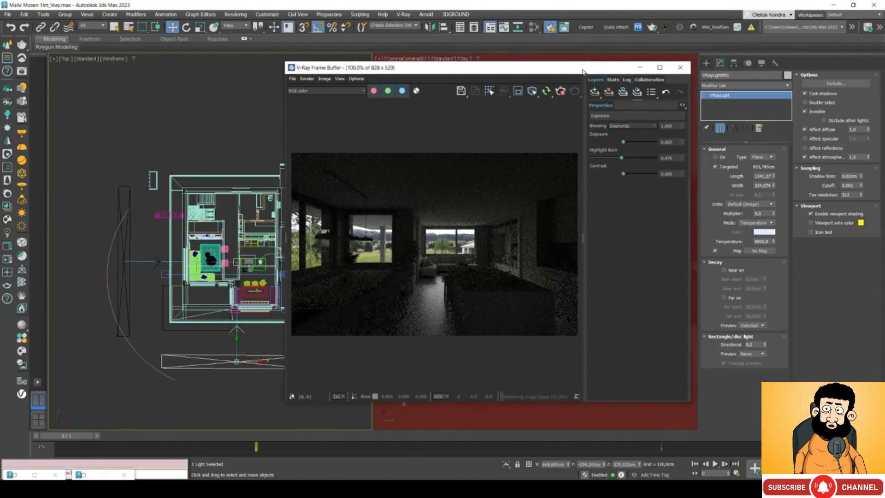
# Step: Create a VRaySun in the top view, placed south-west of the house and aimed into the living area
pyautogui.click(706, 64)
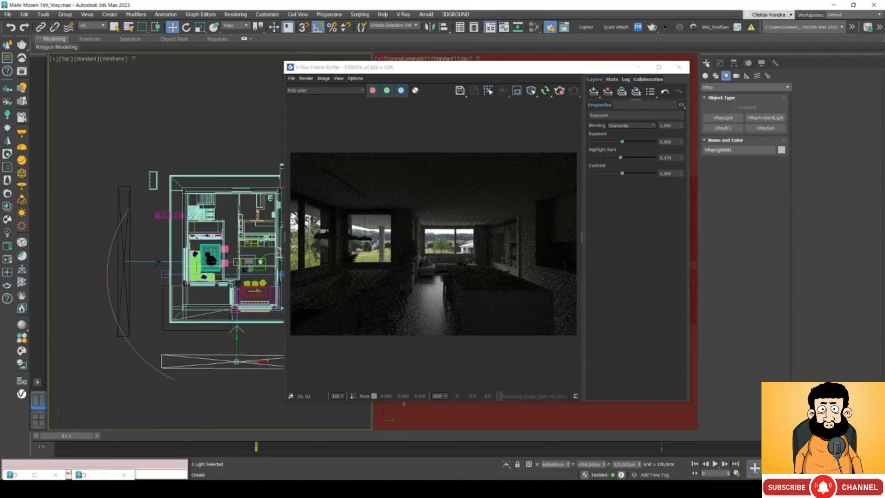
pyautogui.click(765, 129)
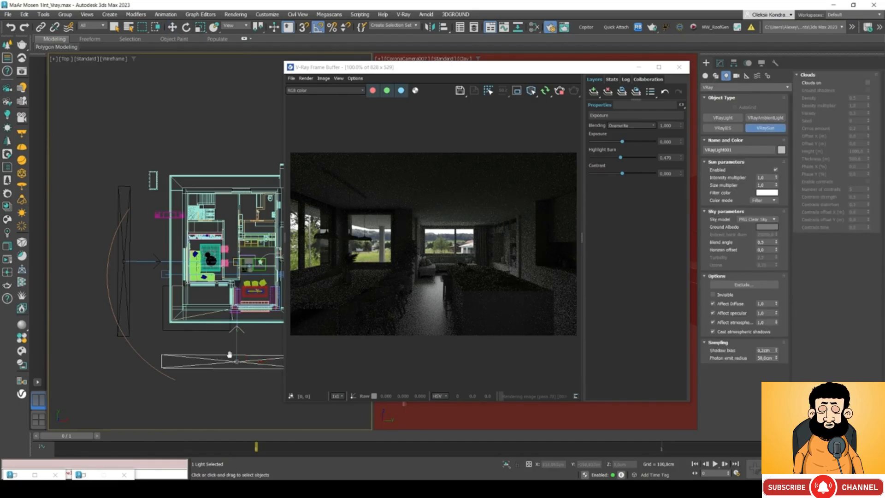
pyautogui.scroll(-2, 107, 242)
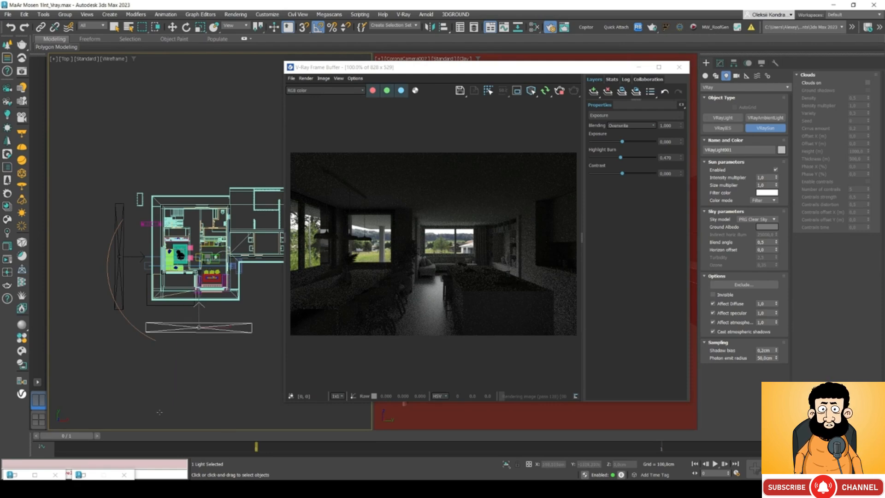
pyautogui.moveTo(159, 412); pyautogui.dragTo(211, 245)
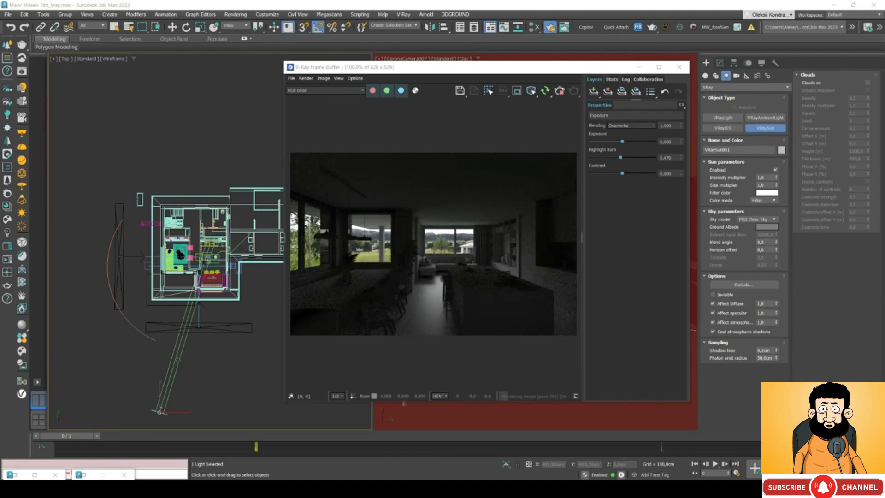
pyautogui.rightClick(205, 373)
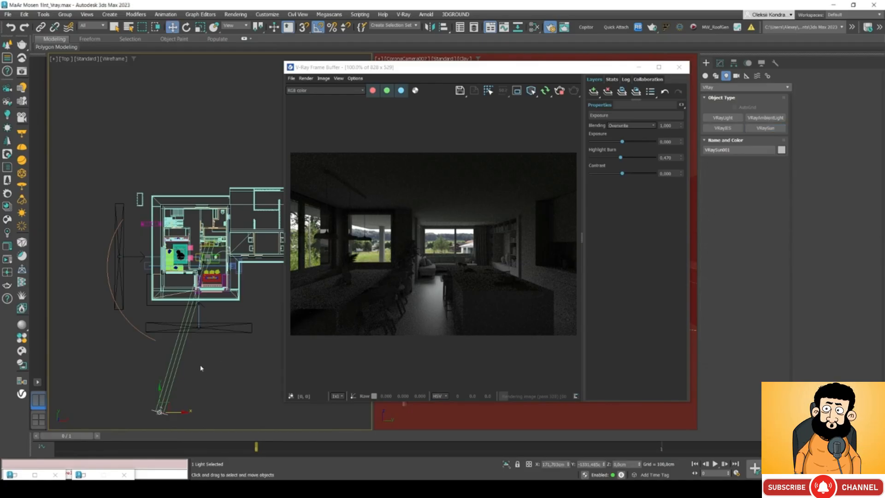
# Step: Raise the sun in the left view to a height of about 605 cm and bring it closer to the house
pyautogui.press('l')
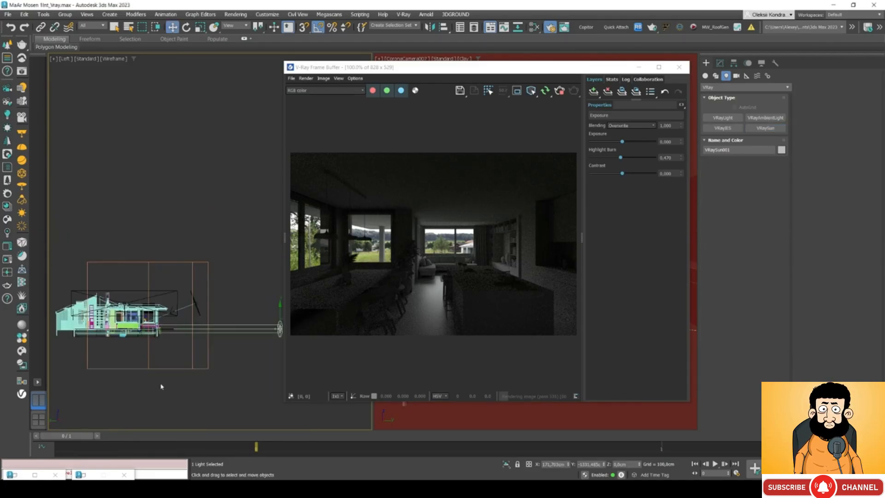
pyautogui.moveTo(161, 386); pyautogui.dragTo(145, 369, button='middle')
pyautogui.moveTo(270, 301); pyautogui.dragTo(244, 254)
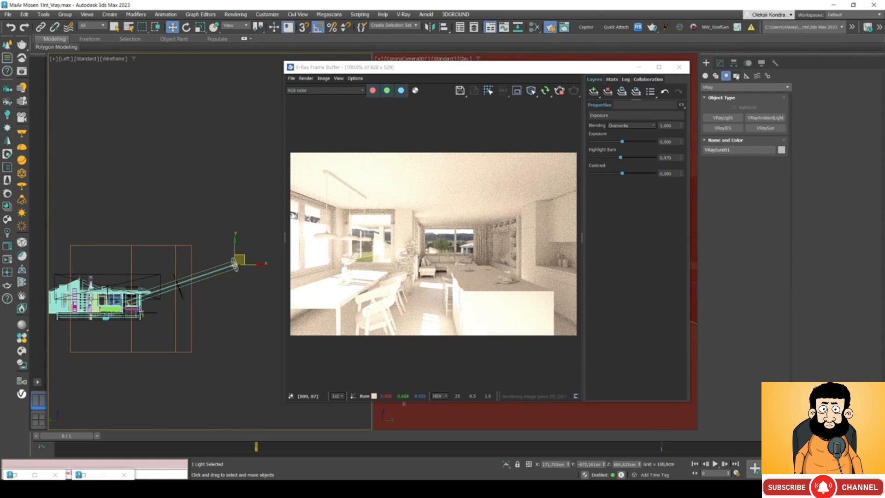
# Step: Set the sun's intensity multiplier to 0.01 and its color mode to Override
pyautogui.click(720, 63)
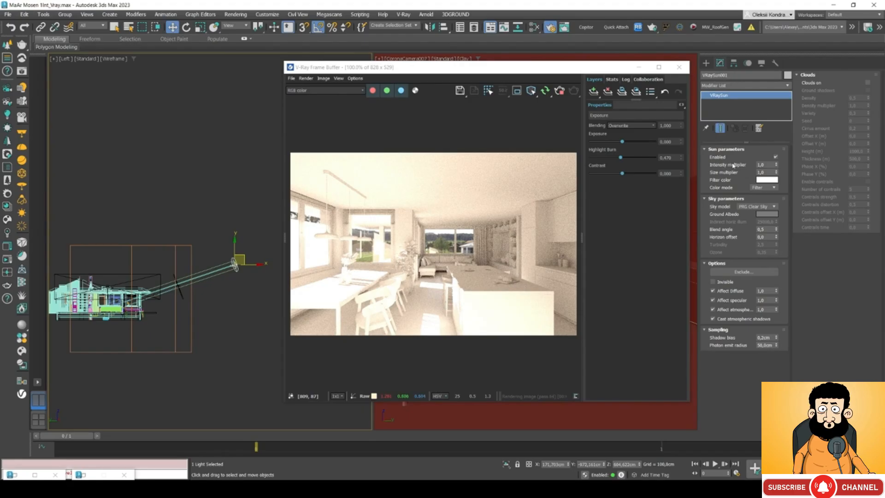
pyautogui.doubleClick(766, 165)
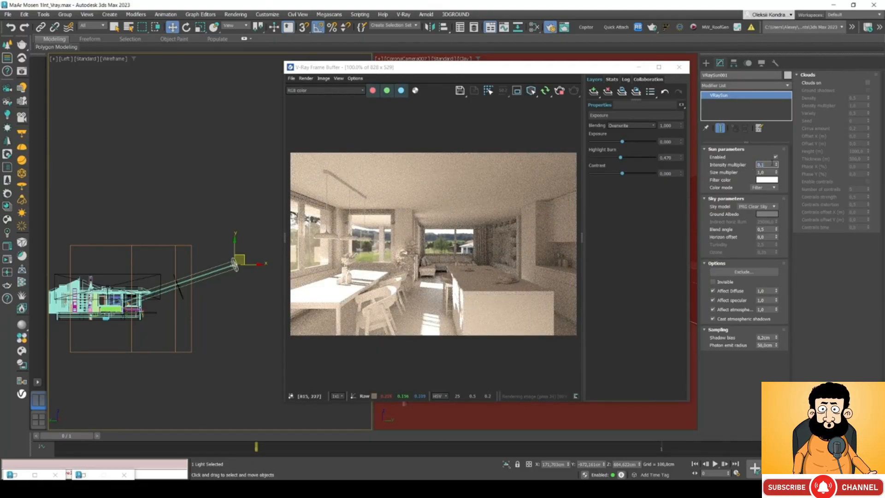
pyautogui.press('Return')
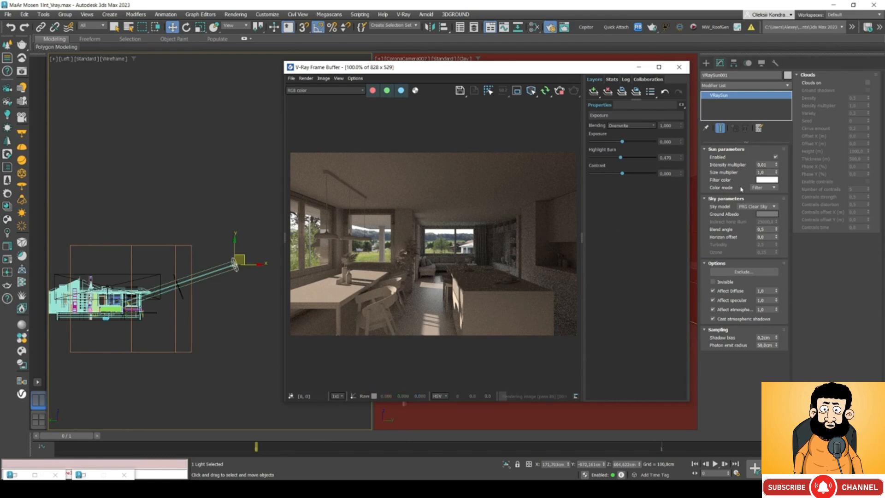
pyautogui.click(763, 187)
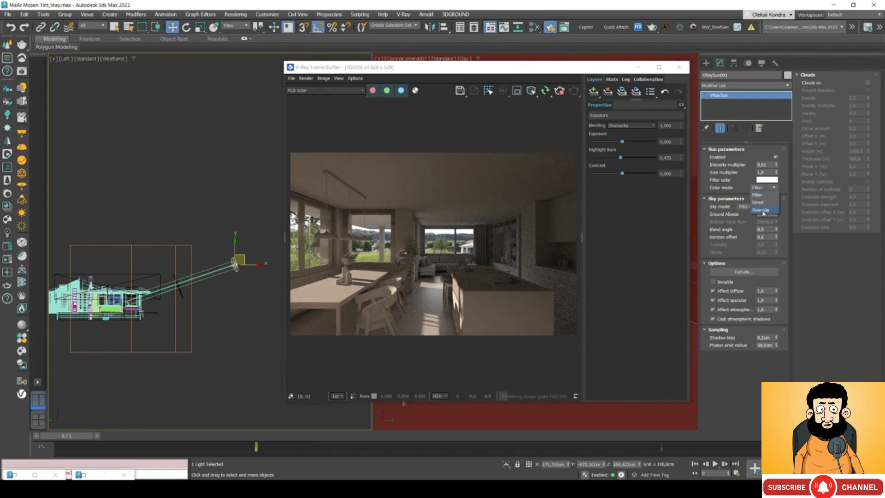
pyautogui.click(762, 210)
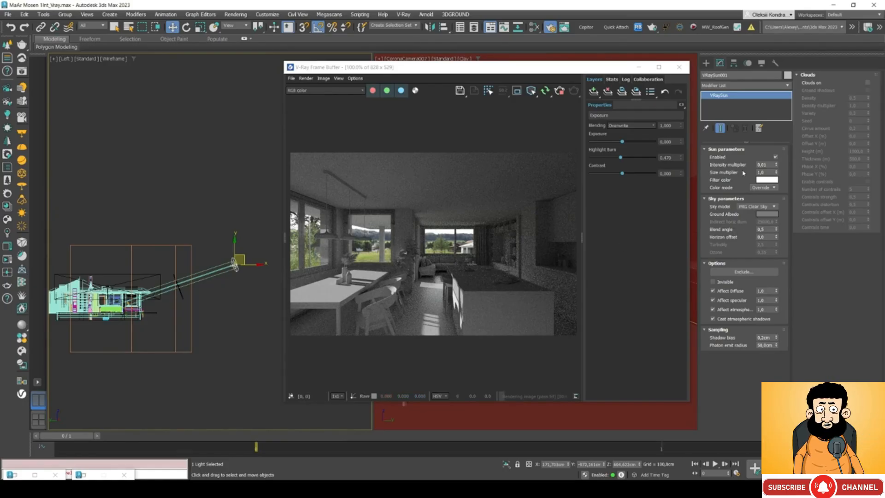
# Step: Set the sun's size multiplier to 16 and examine the shadow softness on the floor in the render
pyautogui.doubleClick(763, 172)
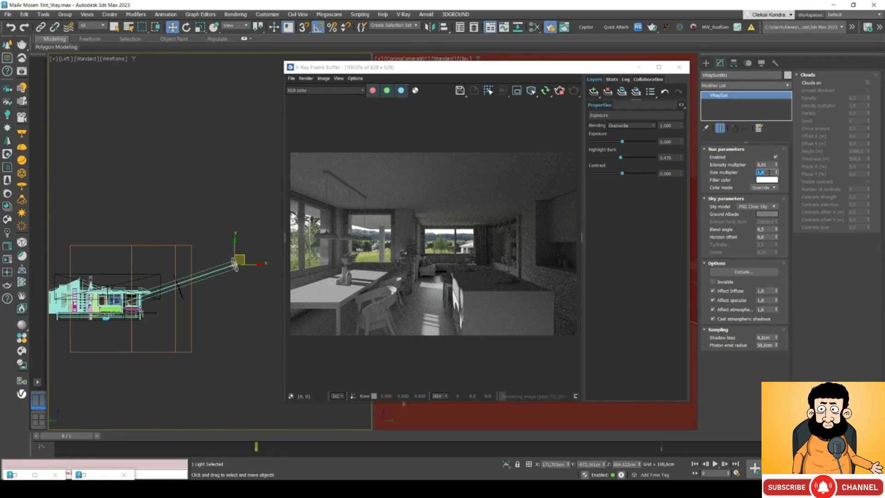
pyautogui.write('1')
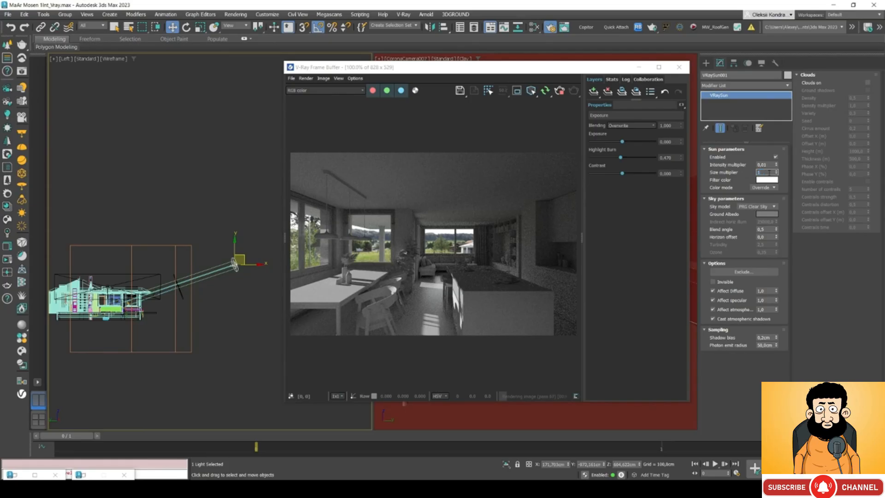
pyautogui.write('6')
pyautogui.press('Return')
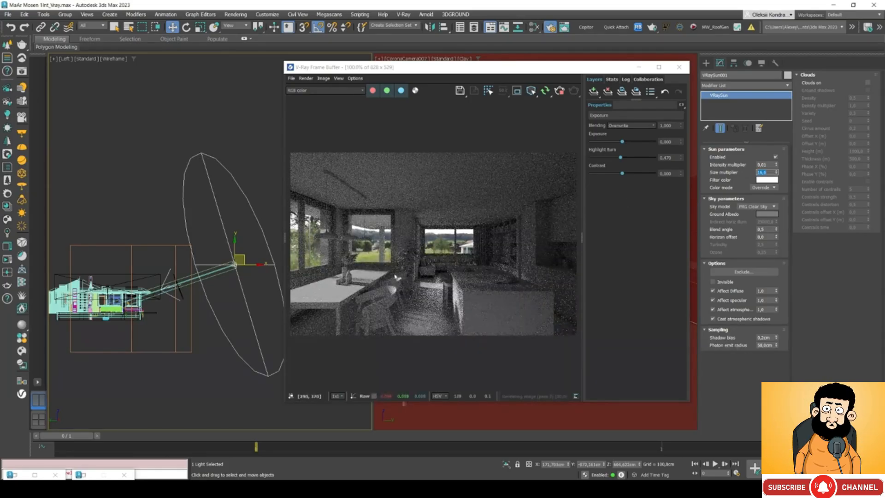
pyautogui.click(350, 268)
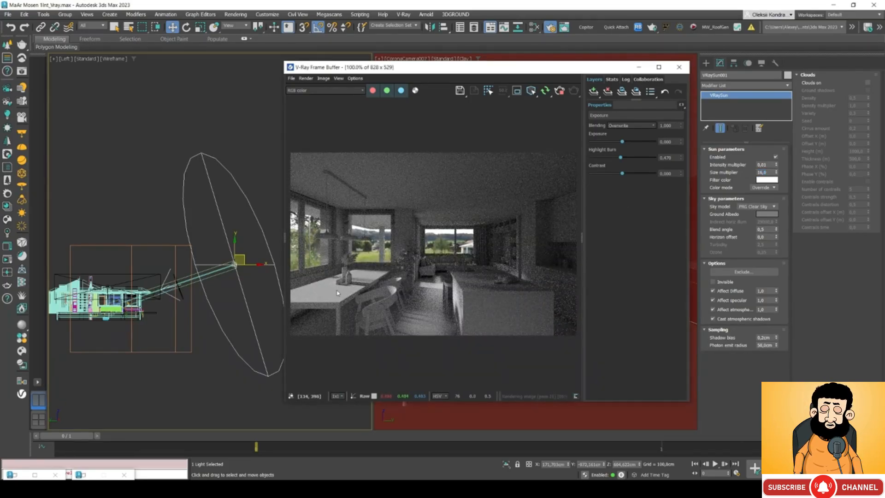
pyautogui.scroll(2, 415, 306)
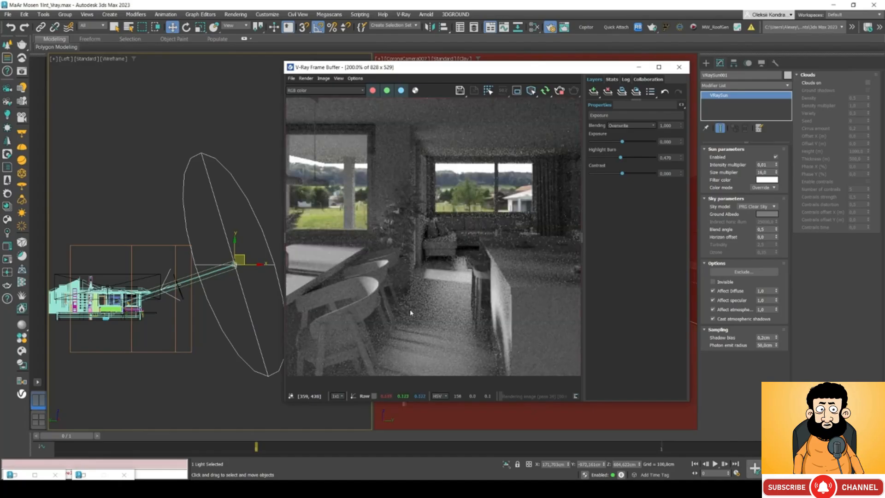
pyautogui.scroll(-2, 417, 326)
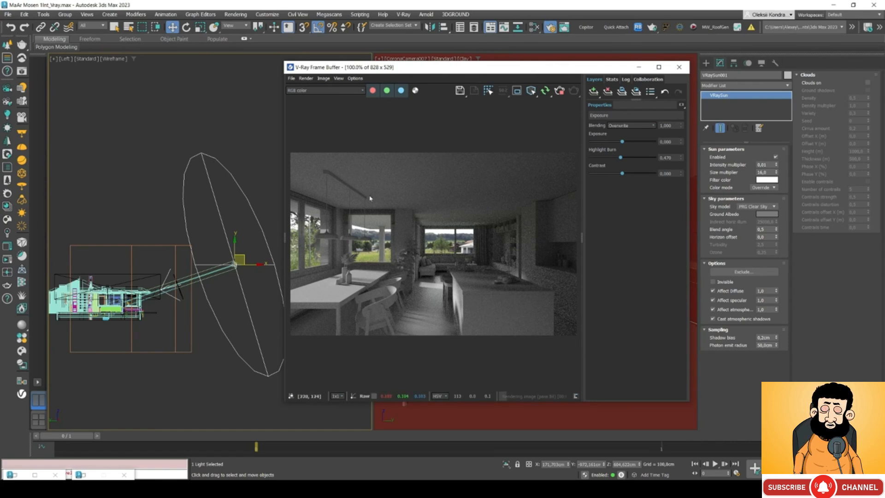
# Step: Set the sun's size multiplier to 32 and lower the sun in the left view to a height of about 321 cm
pyautogui.click(767, 172)
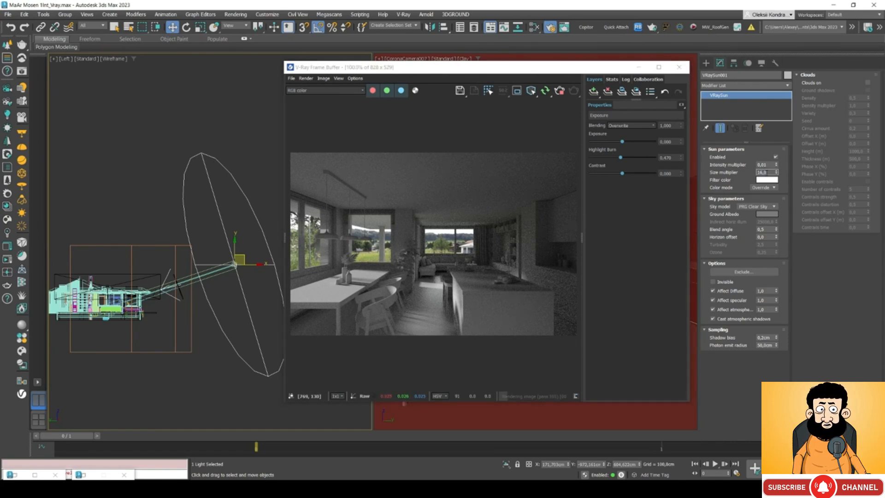
pyautogui.write('32')
pyautogui.press('Return')
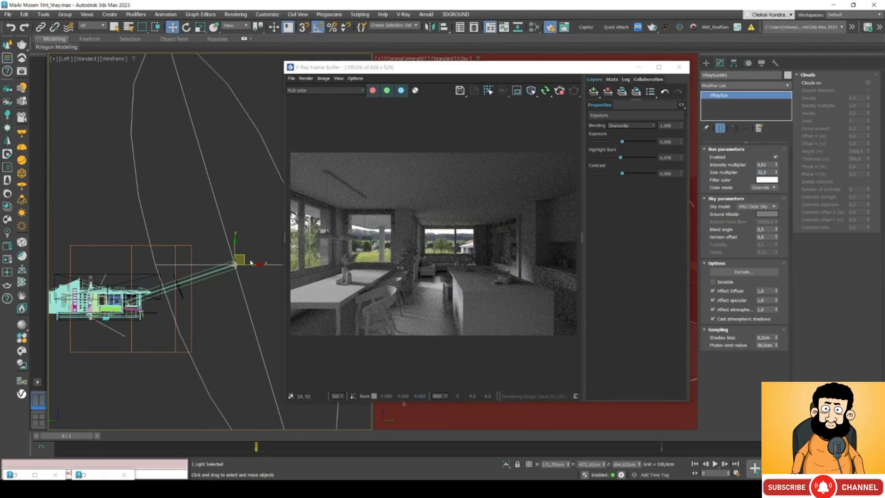
pyautogui.moveTo(245, 256); pyautogui.dragTo(227, 243)
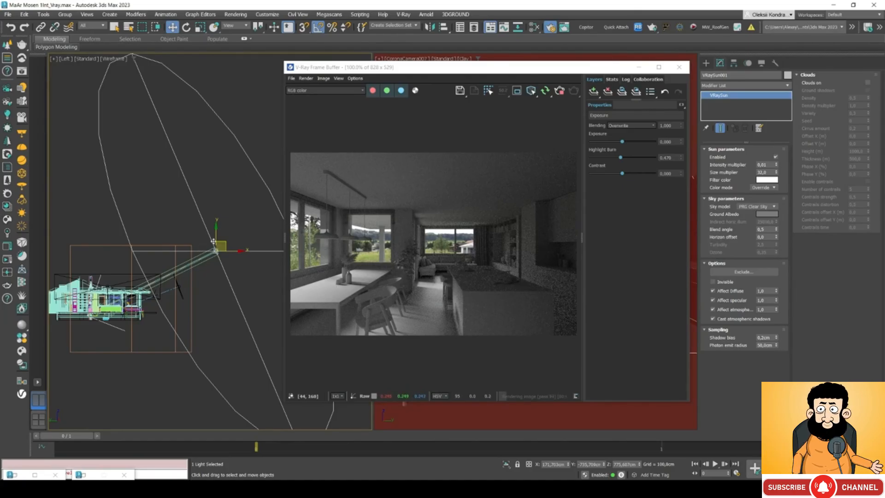
pyautogui.moveTo(222, 242); pyautogui.dragTo(237, 278)
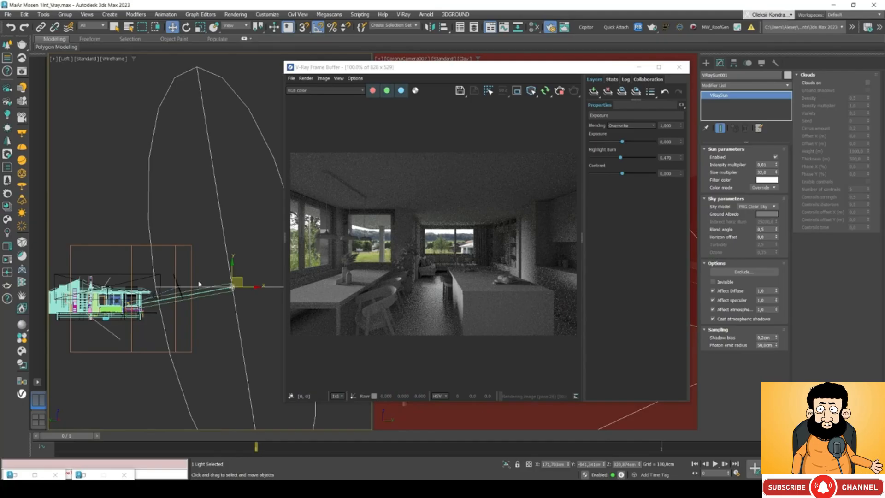
# Step: Move the sun in the top view to the south-east of the living area, at about X 1339 cm, Y -1023 cm
pyautogui.press('t')
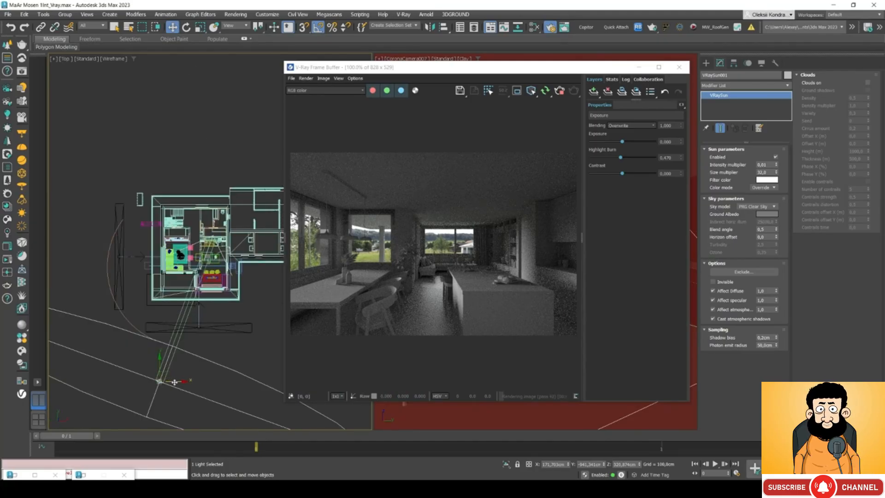
pyautogui.moveTo(179, 381); pyautogui.dragTo(275, 373)
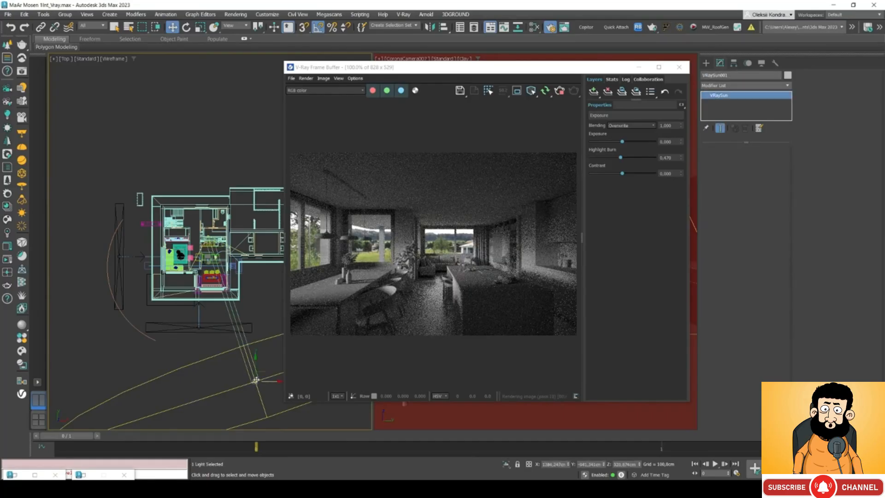
pyautogui.moveTo(262, 373); pyautogui.dragTo(265, 371)
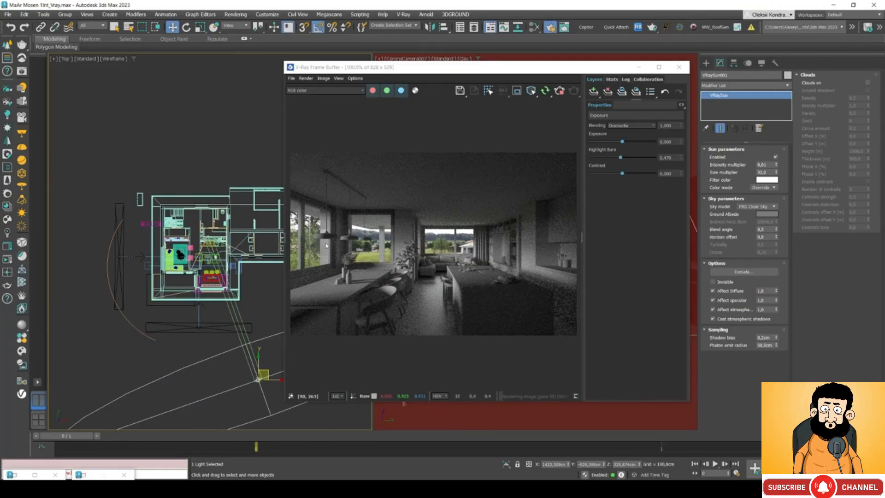
pyautogui.moveTo(254, 358); pyautogui.dragTo(226, 361, button='middle')
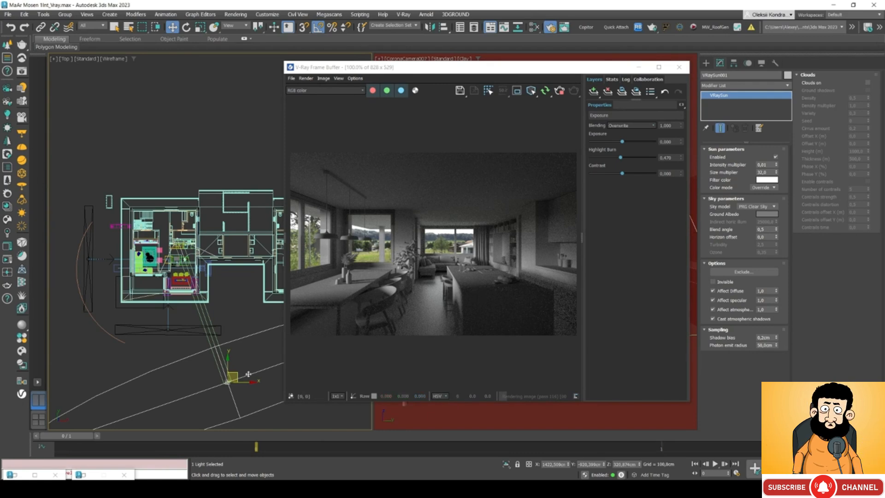
pyautogui.moveTo(238, 374); pyautogui.dragTo(233, 379)
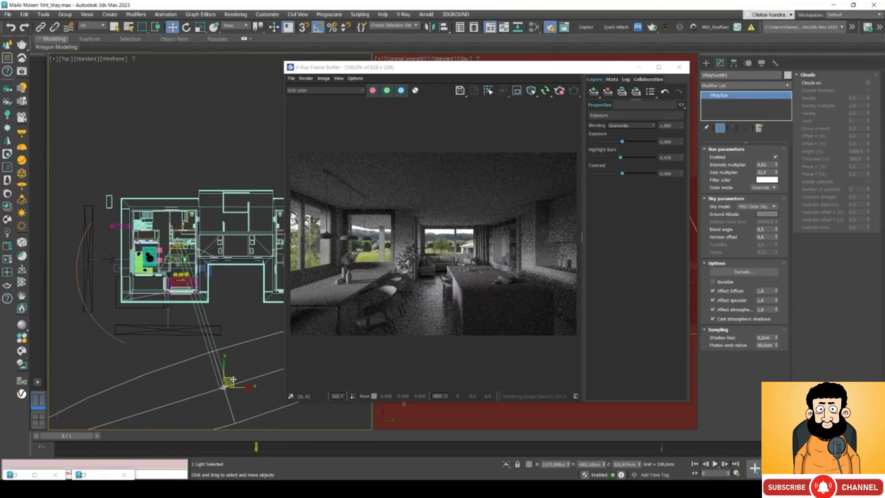
pyautogui.moveTo(235, 378); pyautogui.dragTo(231, 382)
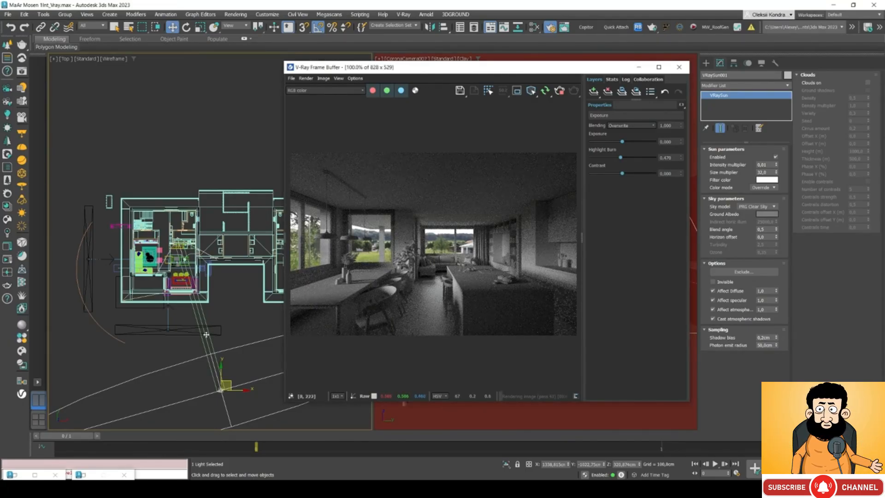
# Step: Select the south plane light and turn it back on
pyautogui.click(167, 330)
pyautogui.click(164, 331)
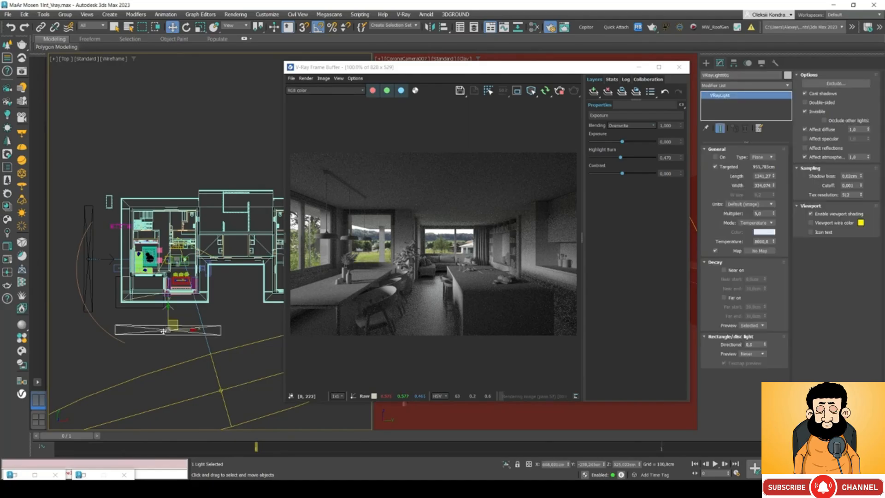
pyautogui.click(716, 158)
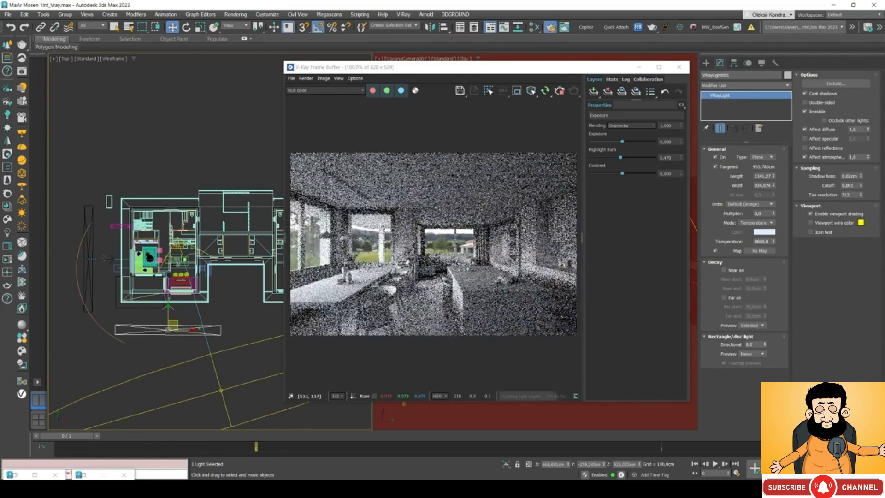
# Step: Select the west plane light in the top view and turn it back on
pyautogui.click(90, 270)
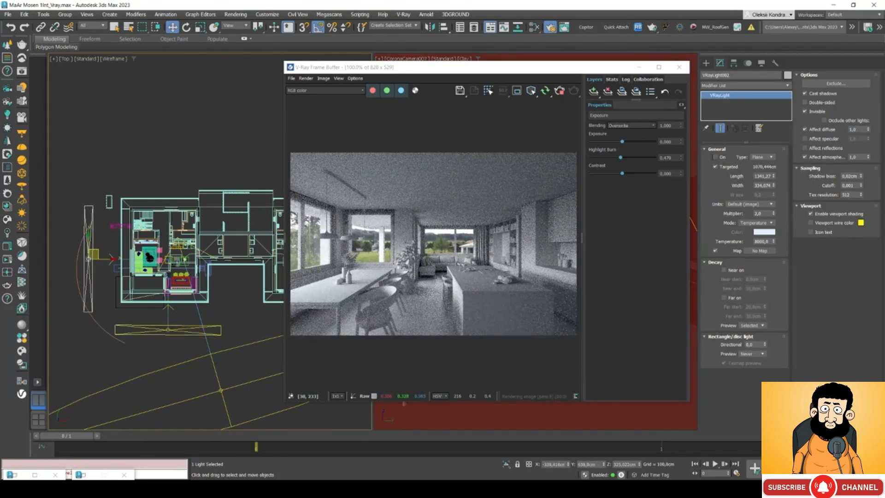
pyautogui.click(715, 157)
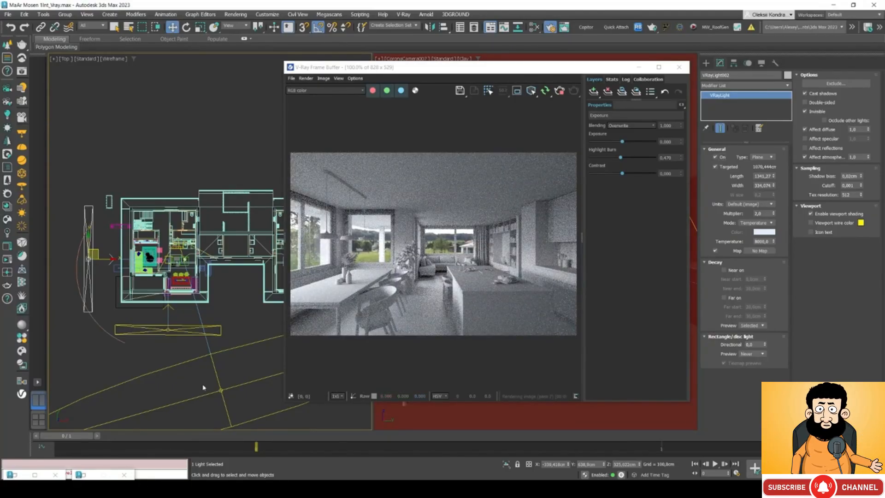
# Step: Select the V-Ray sun in the top view and set its intensity multiplier to 0.04
pyautogui.click(219, 384)
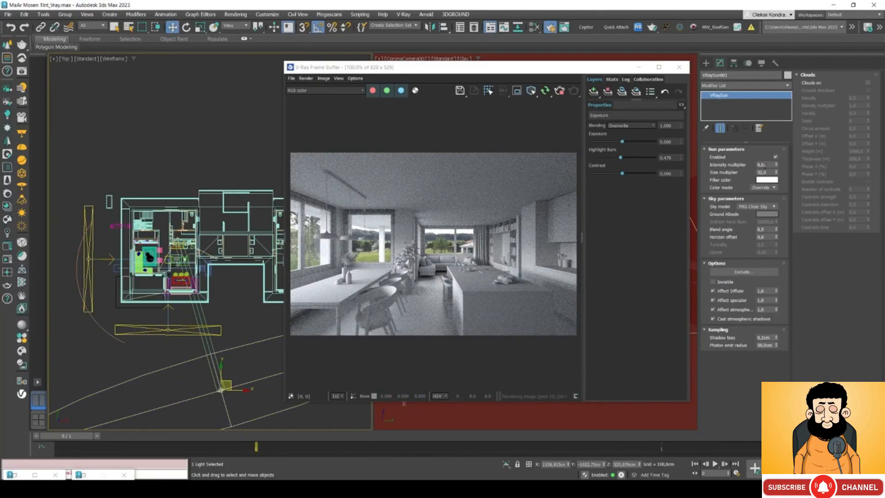
pyautogui.click(765, 164)
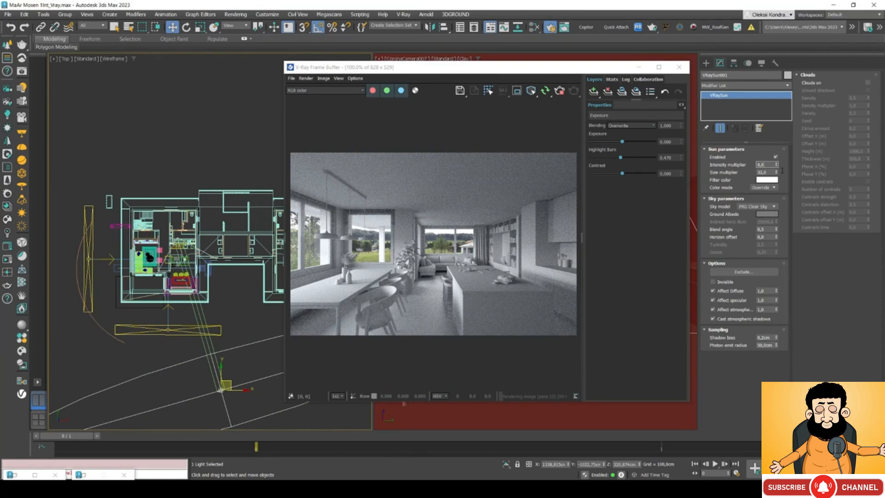
pyautogui.write('3')
pyautogui.press('Return')
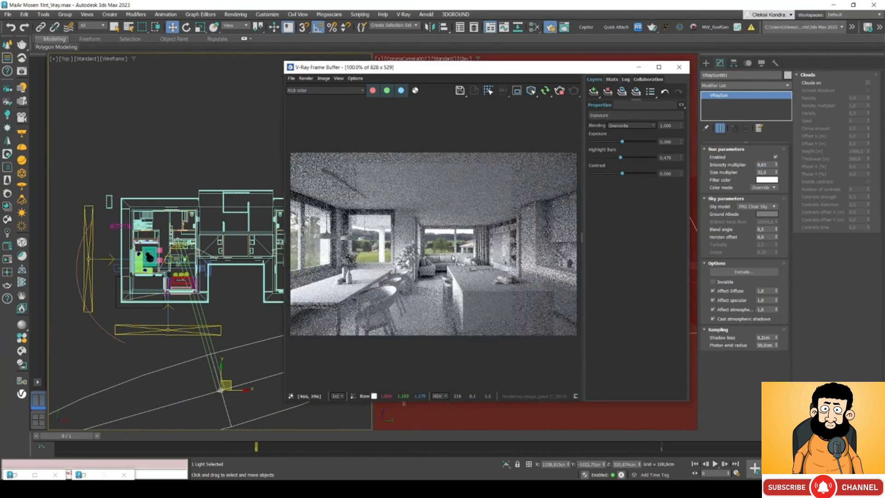
pyautogui.click(766, 164)
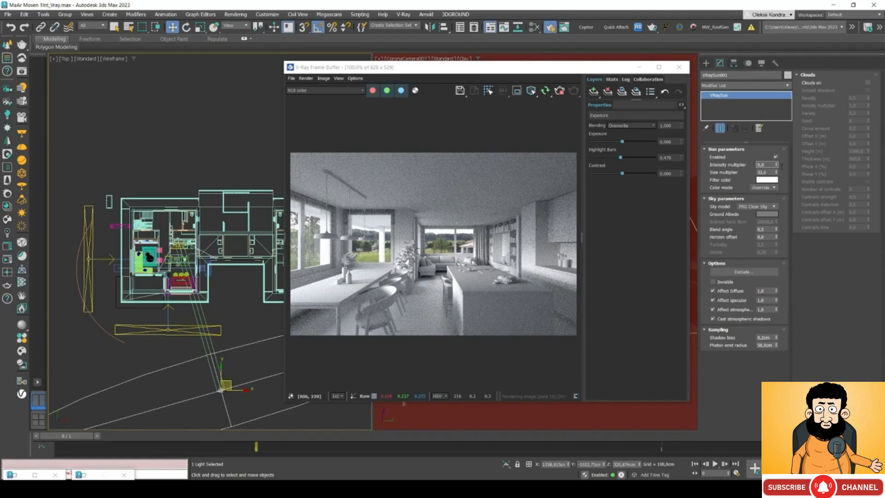
pyautogui.press('Return')
pyautogui.click(498, 216)
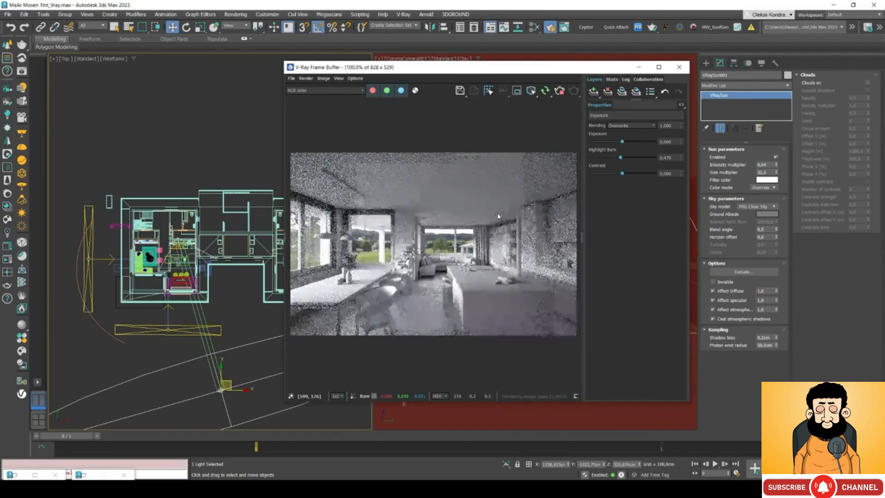
# Step: Give the sun a warm cream filter colour, RGB 255, 234, 204, and examine its effect in the render
pyautogui.click(766, 180)
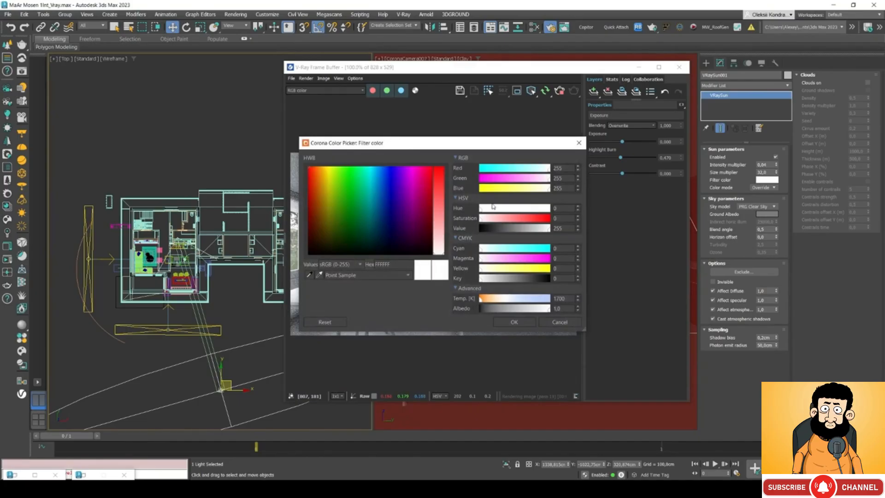
pyautogui.click(494, 300)
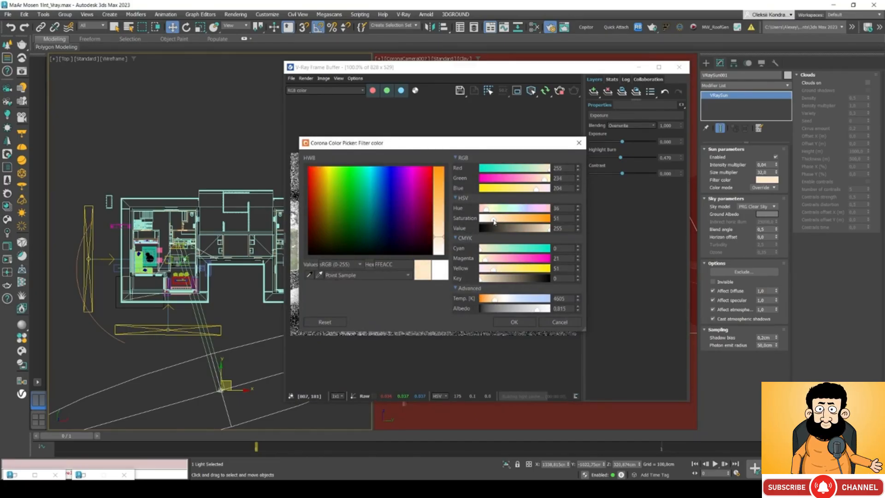
pyautogui.click(514, 322)
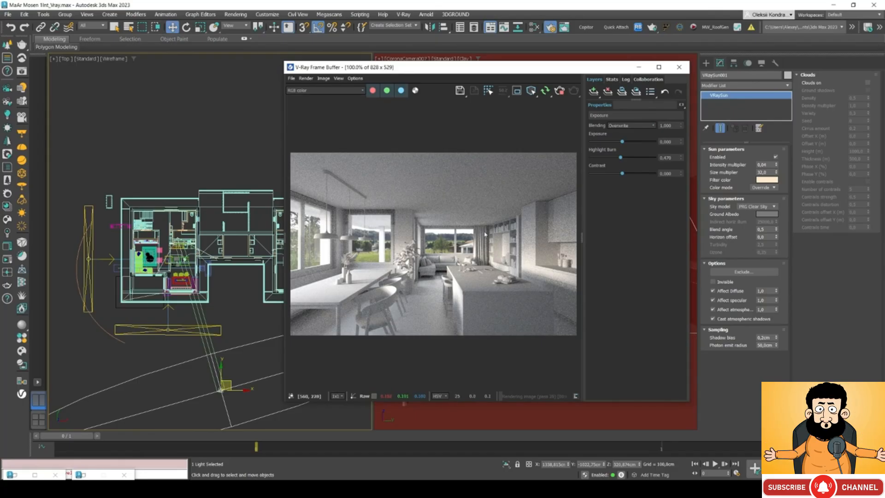
pyautogui.scroll(1, 453, 258)
pyautogui.scroll(-1, 452, 258)
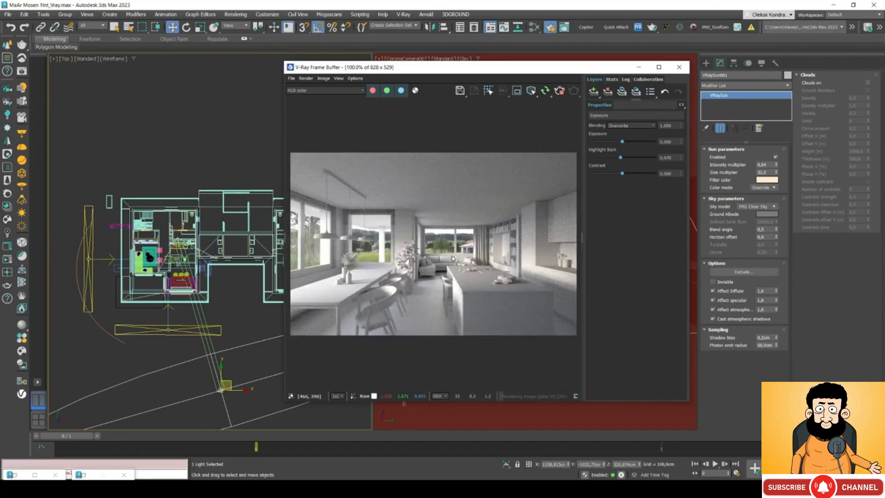